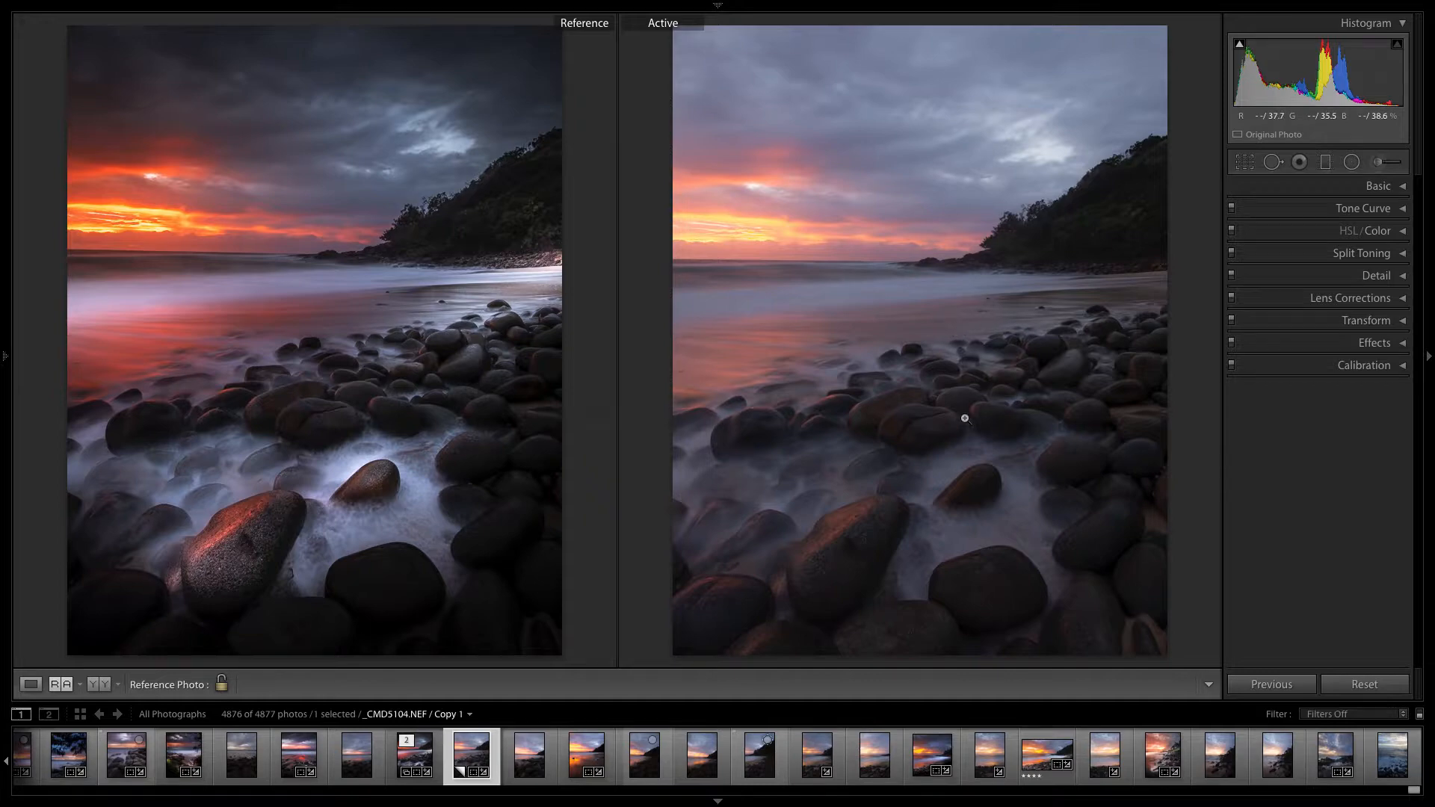
# - Show the active photo alone and try the Blue saturation at +100, returning it to 0
pyautogui.click(30, 684)
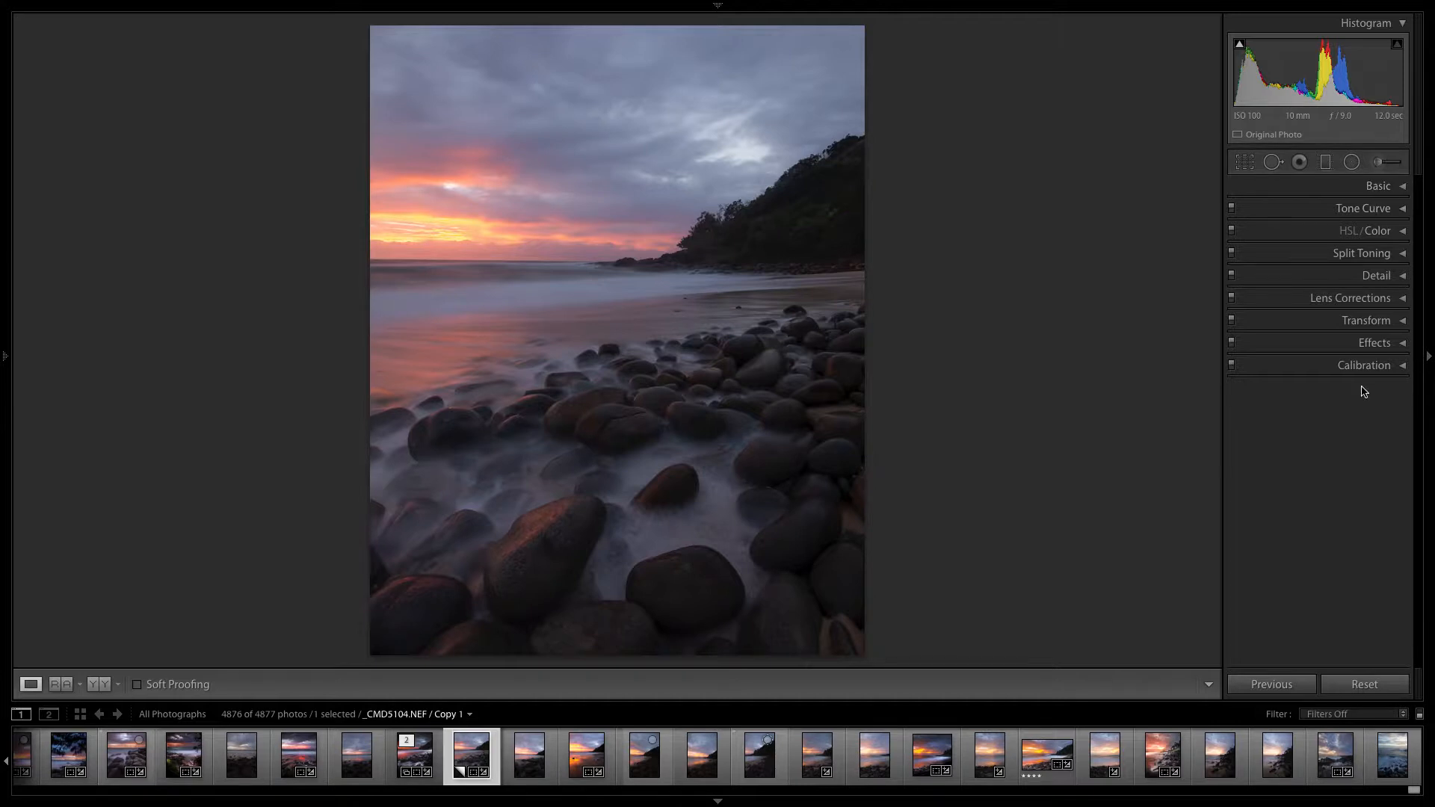
pyautogui.click(1392, 234)
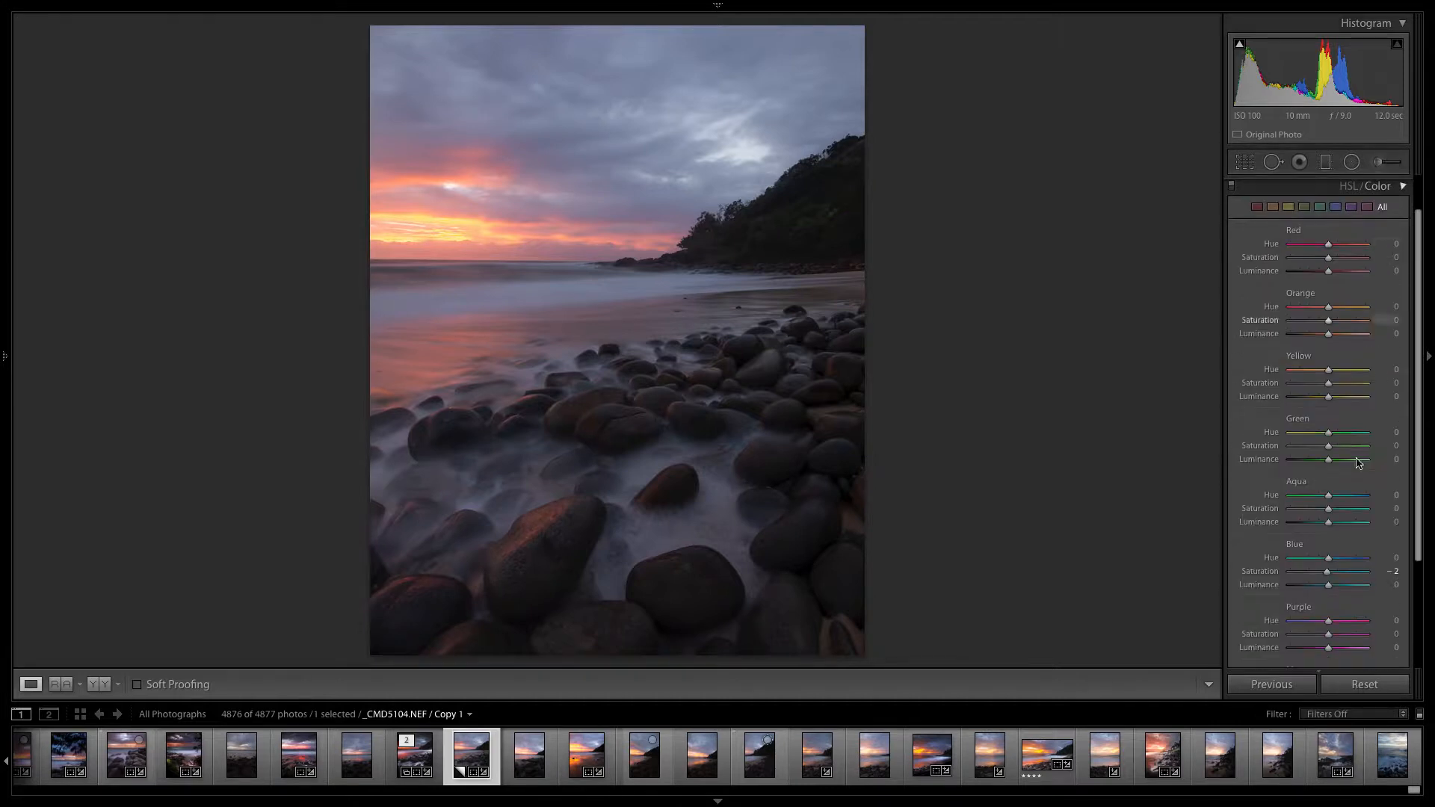
pyautogui.scroll(-1, 1325, 529)
pyautogui.moveTo(1328, 484); pyautogui.dragTo(1388, 489)
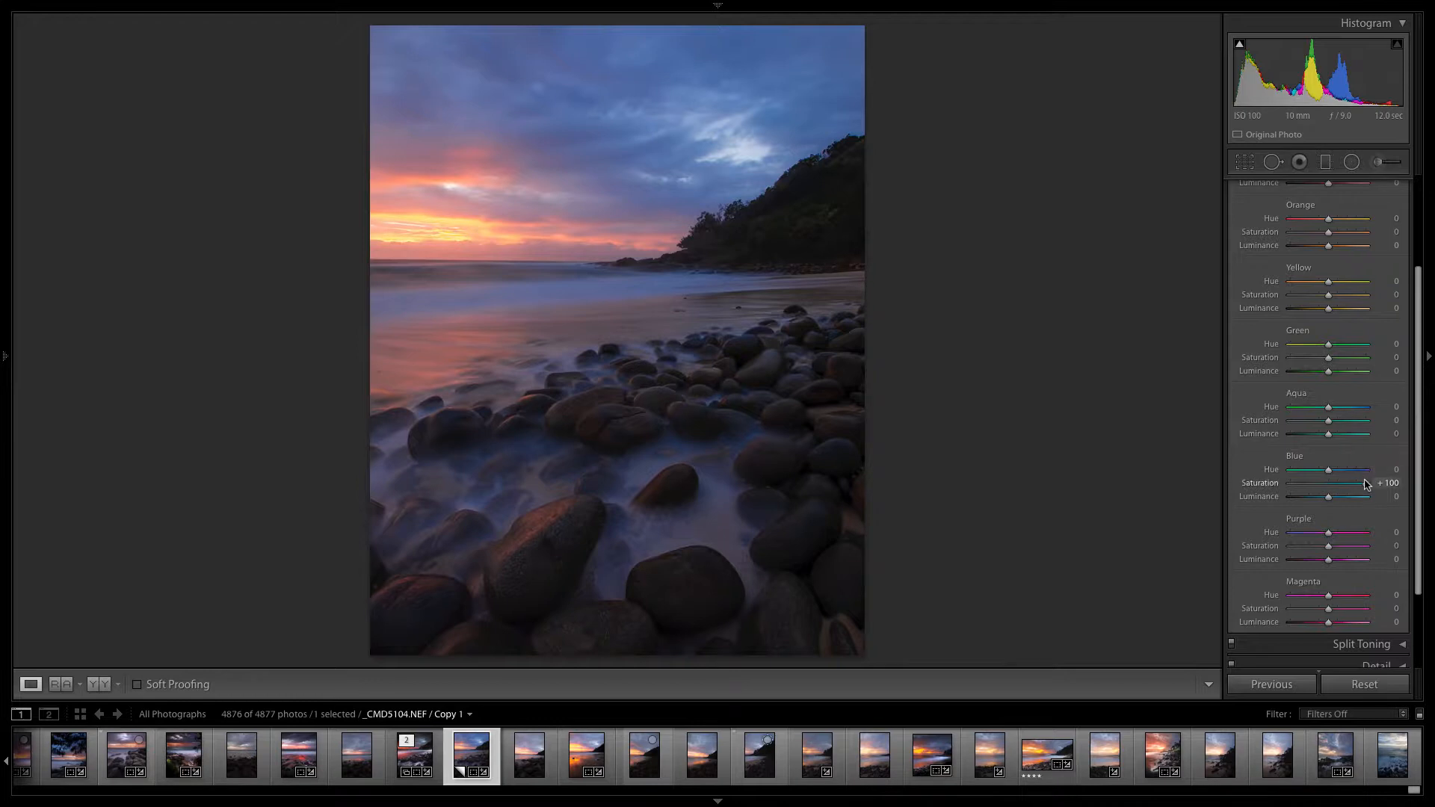
pyautogui.moveTo(1367, 483); pyautogui.dragTo(1330, 484)
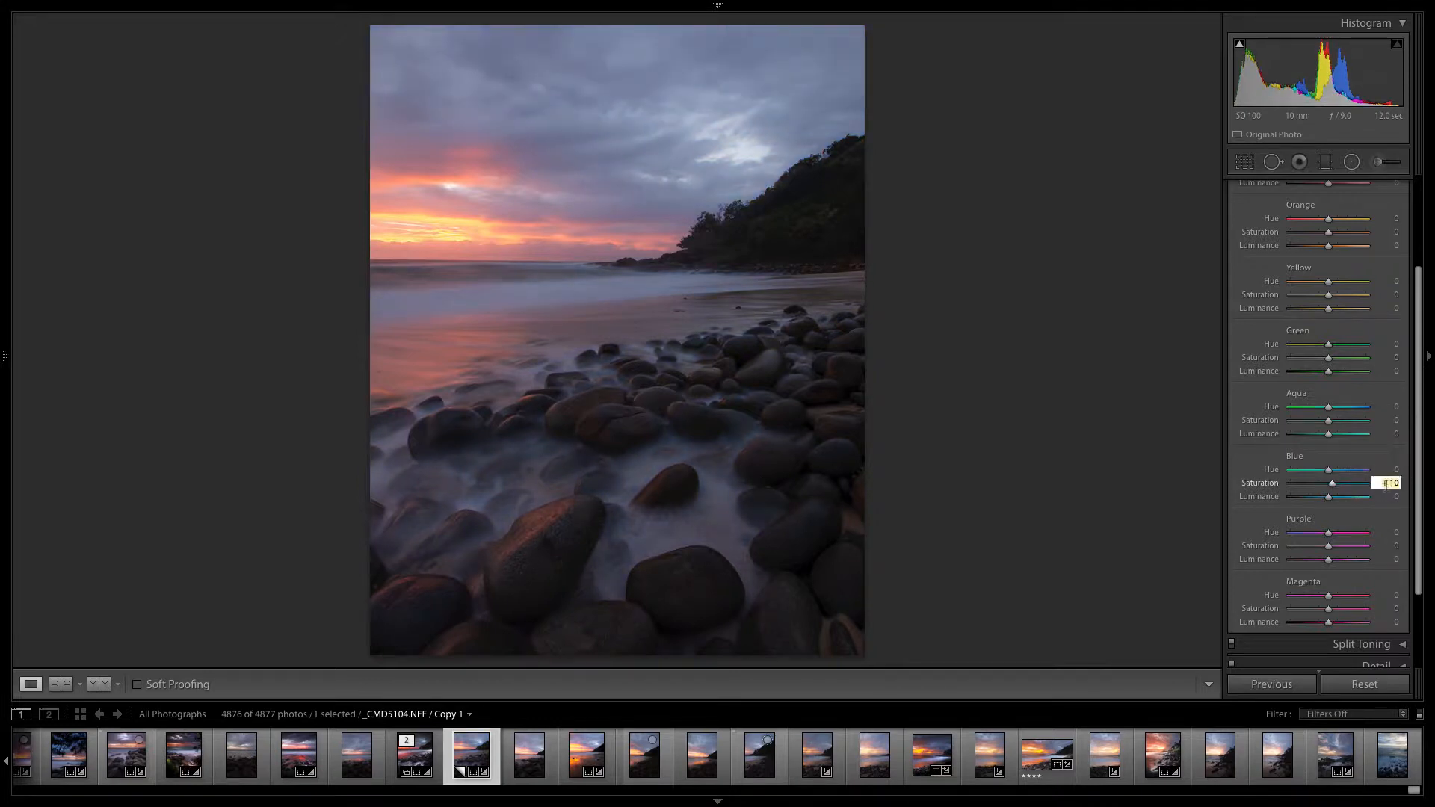
pyautogui.moveTo(1414, 449); pyautogui.dragTo(1418, 288)
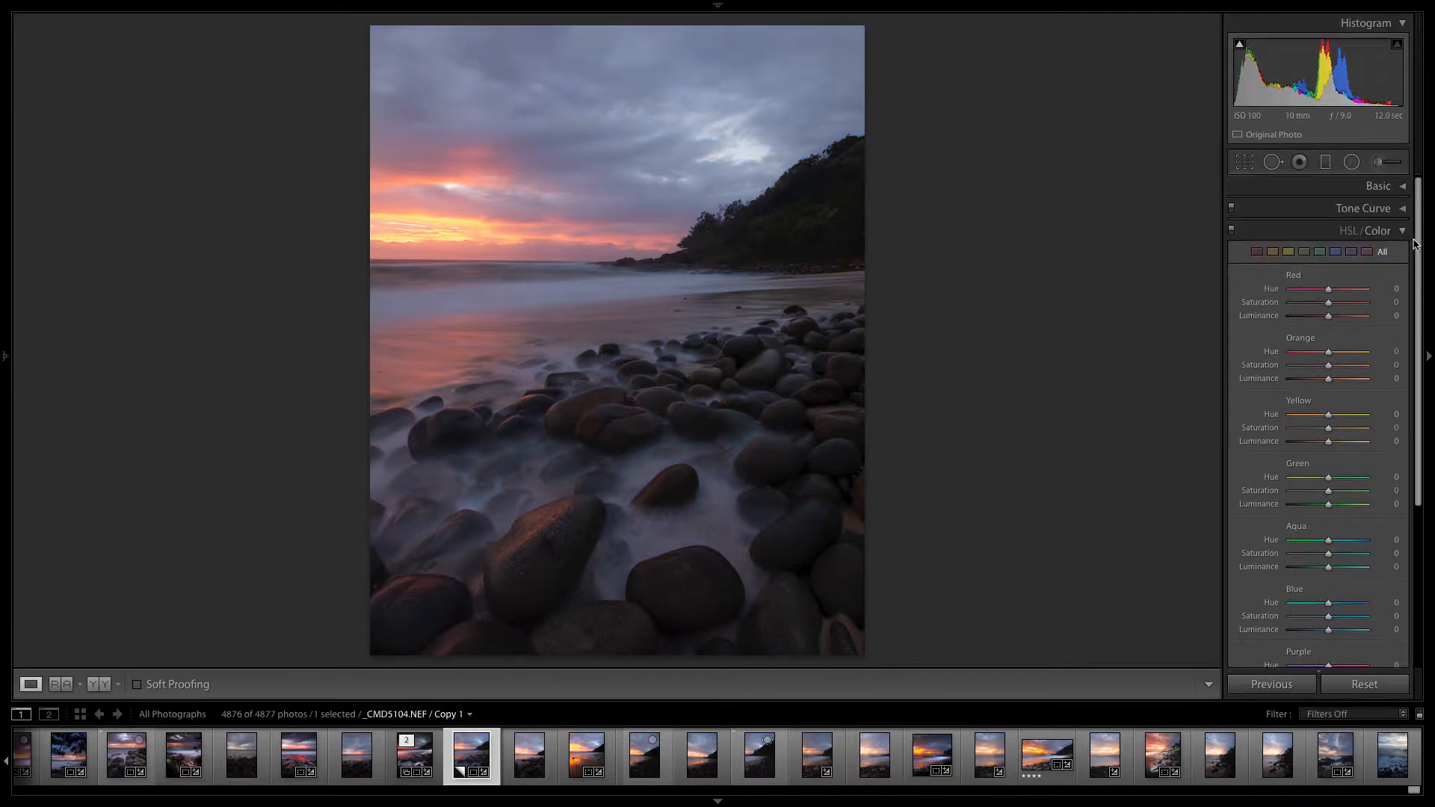
# - Try the overall Vibrance at +100 on the photo and return it to 0
pyautogui.click(1400, 186)
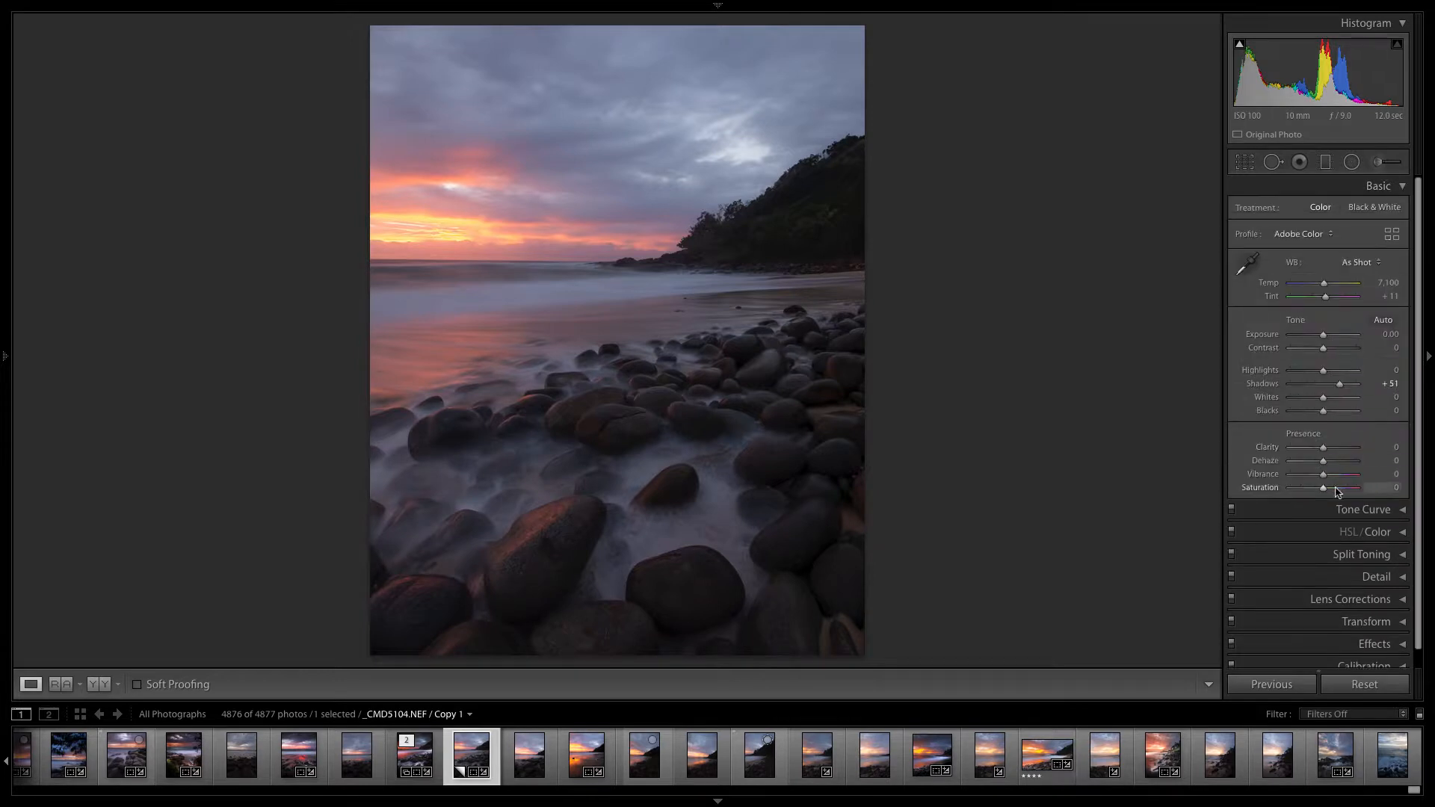
pyautogui.moveTo(1324, 477); pyautogui.dragTo(1369, 482)
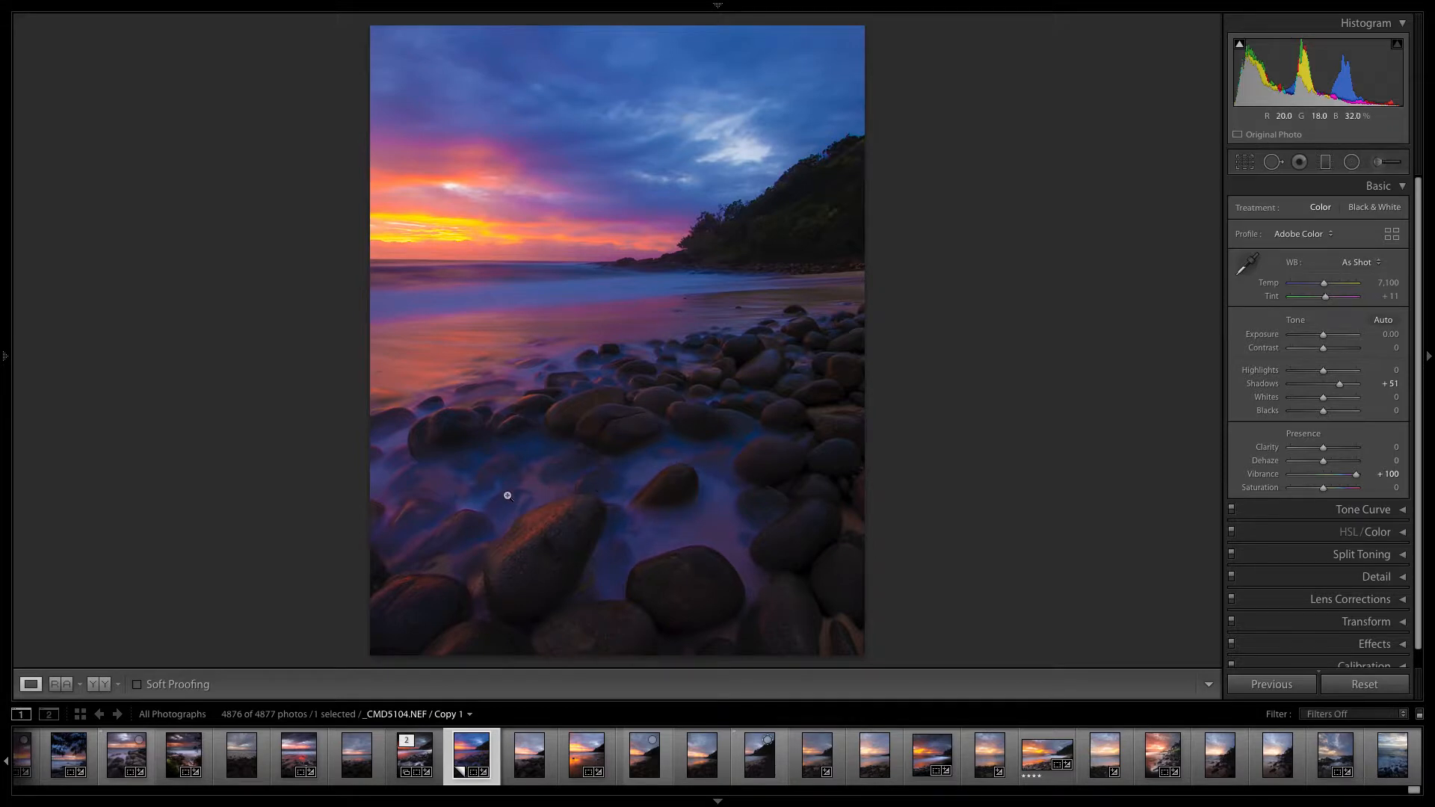
pyautogui.click(1390, 474)
pyautogui.write('0')
pyautogui.press('Return')
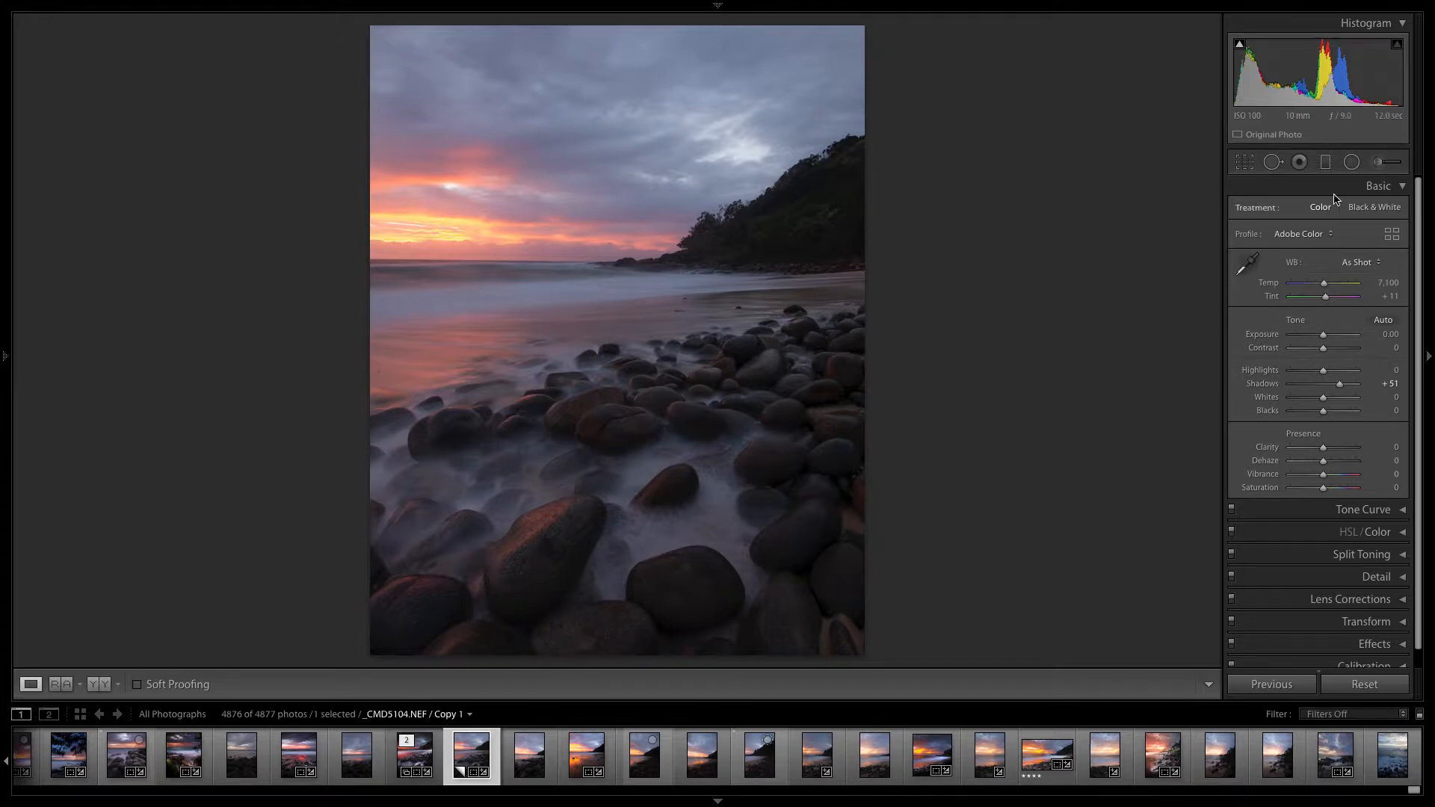
# - Paint the foamy water between the foreground rocks with an Adjustment Brush at Exposure 0.58, Shadows 42, Whites 100 and Saturation -26
pyautogui.click(1377, 166)
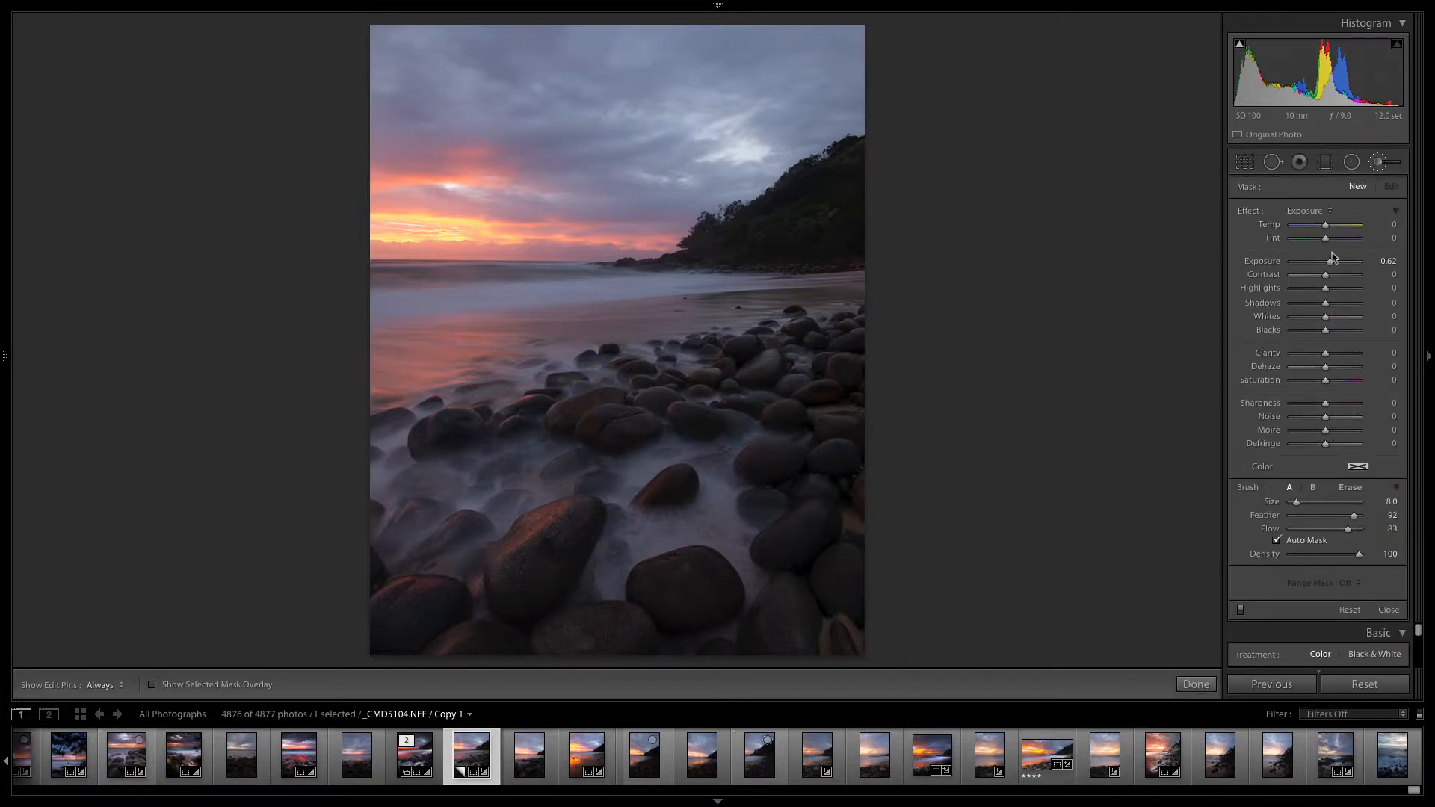
pyautogui.moveTo(1328, 383); pyautogui.dragTo(1320, 383)
pyautogui.moveTo(1330, 262); pyautogui.dragTo(1333, 263)
pyautogui.moveTo(1327, 322); pyautogui.dragTo(1368, 321)
pyautogui.moveTo(1334, 264); pyautogui.dragTo(1331, 269)
pyautogui.moveTo(1325, 303); pyautogui.dragTo(1340, 305)
pyautogui.moveTo(1323, 381); pyautogui.dragTo(1318, 385)
pyautogui.press('h')
pyautogui.moveTo(707, 521)
pyautogui.mouseDown()
pyautogui.moveTo(734, 535)
pyautogui.moveTo(637, 548)
pyautogui.moveTo(626, 500)
pyautogui.moveTo(638, 459)
pyautogui.moveTo(696, 442)
pyautogui.moveTo(725, 509)
pyautogui.moveTo(727, 451)
pyautogui.moveTo(693, 511)
pyautogui.moveTo(618, 578)
pyautogui.moveTo(616, 484)
pyautogui.moveTo(544, 473)
pyautogui.mouseUp()
pyautogui.moveTo(485, 486)
pyautogui.mouseDown()
pyautogui.moveTo(388, 497)
pyautogui.moveTo(517, 468)
pyautogui.moveTo(413, 487)
pyautogui.moveTo(390, 464)
pyautogui.moveTo(397, 480)
pyautogui.moveTo(440, 488)
pyautogui.moveTo(734, 441)
pyautogui.moveTo(723, 477)
pyautogui.moveTo(738, 552)
pyautogui.moveTo(681, 526)
pyautogui.moveTo(637, 542)
pyautogui.moveTo(608, 580)
pyautogui.moveTo(627, 520)
pyautogui.moveTo(613, 573)
pyautogui.moveTo(582, 597)
pyautogui.moveTo(625, 525)
pyautogui.moveTo(613, 473)
pyautogui.moveTo(403, 488)
pyautogui.moveTo(407, 513)
pyautogui.moveTo(491, 484)
pyautogui.moveTo(413, 482)
pyautogui.moveTo(518, 474)
pyautogui.mouseUp()
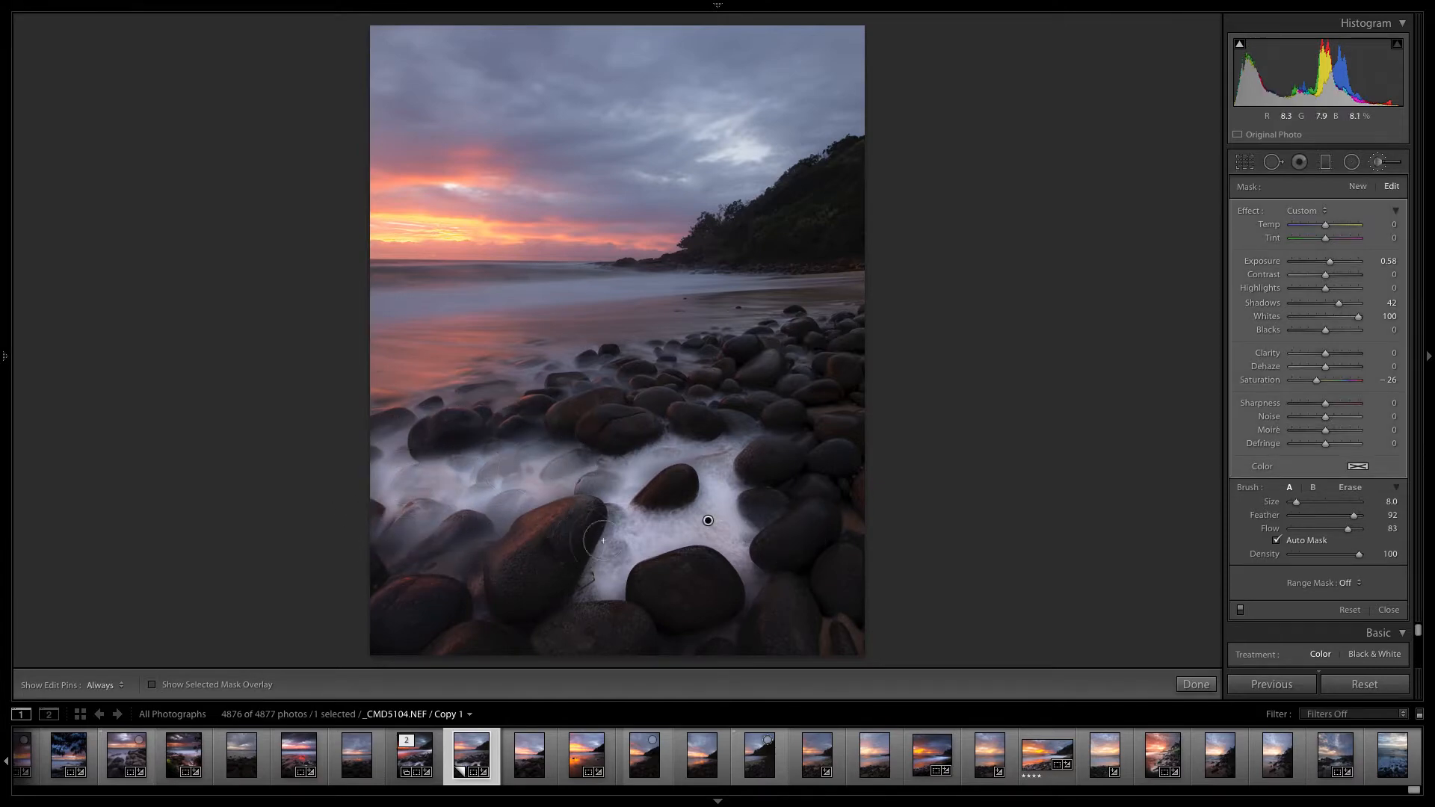
# - Reduce the foreground water brush adjustment to Exposure 0.21, Shadows 31 and Whites 87, and finish the mask
pyautogui.moveTo(1329, 263)
pyautogui.mouseDown()
pyautogui.moveTo(1335, 307)
pyautogui.moveTo(1355, 322)
pyautogui.mouseUp()
pyautogui.press('h')
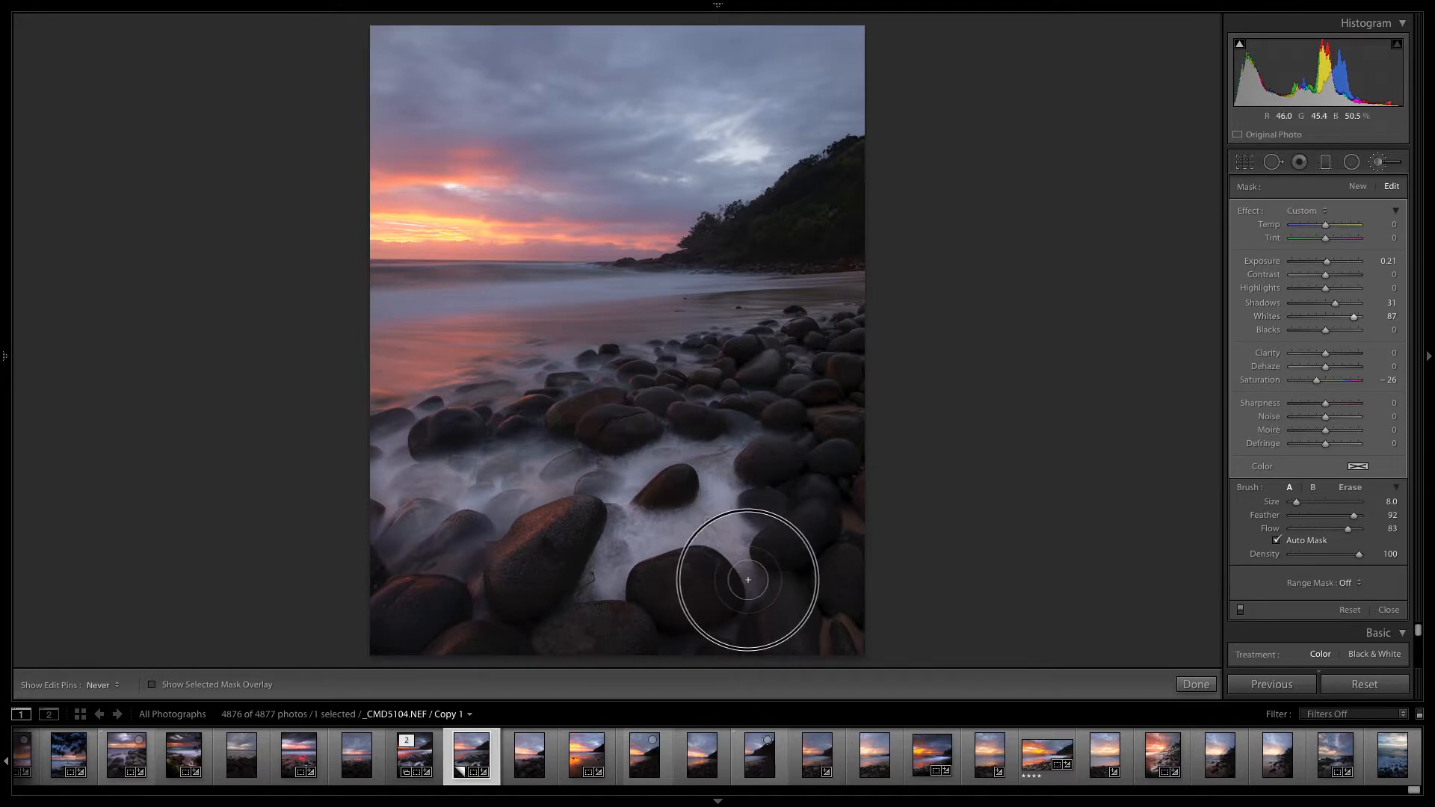
pyautogui.press('h')
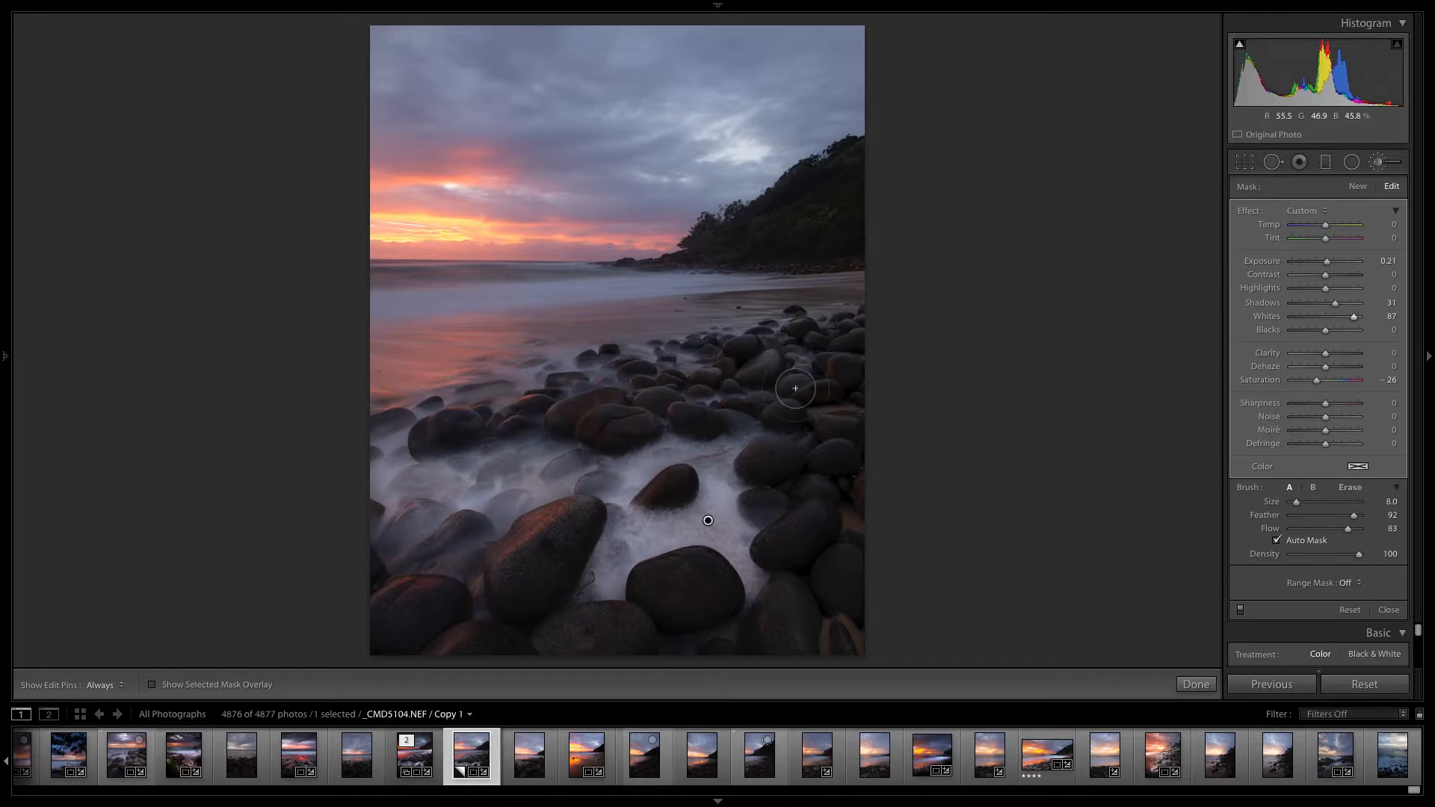
pyautogui.click(1196, 684)
# - Brush a new mask over the bright water band below the horizon and set its Exposure to 0.32 and Whites to 63
pyautogui.click(1378, 163)
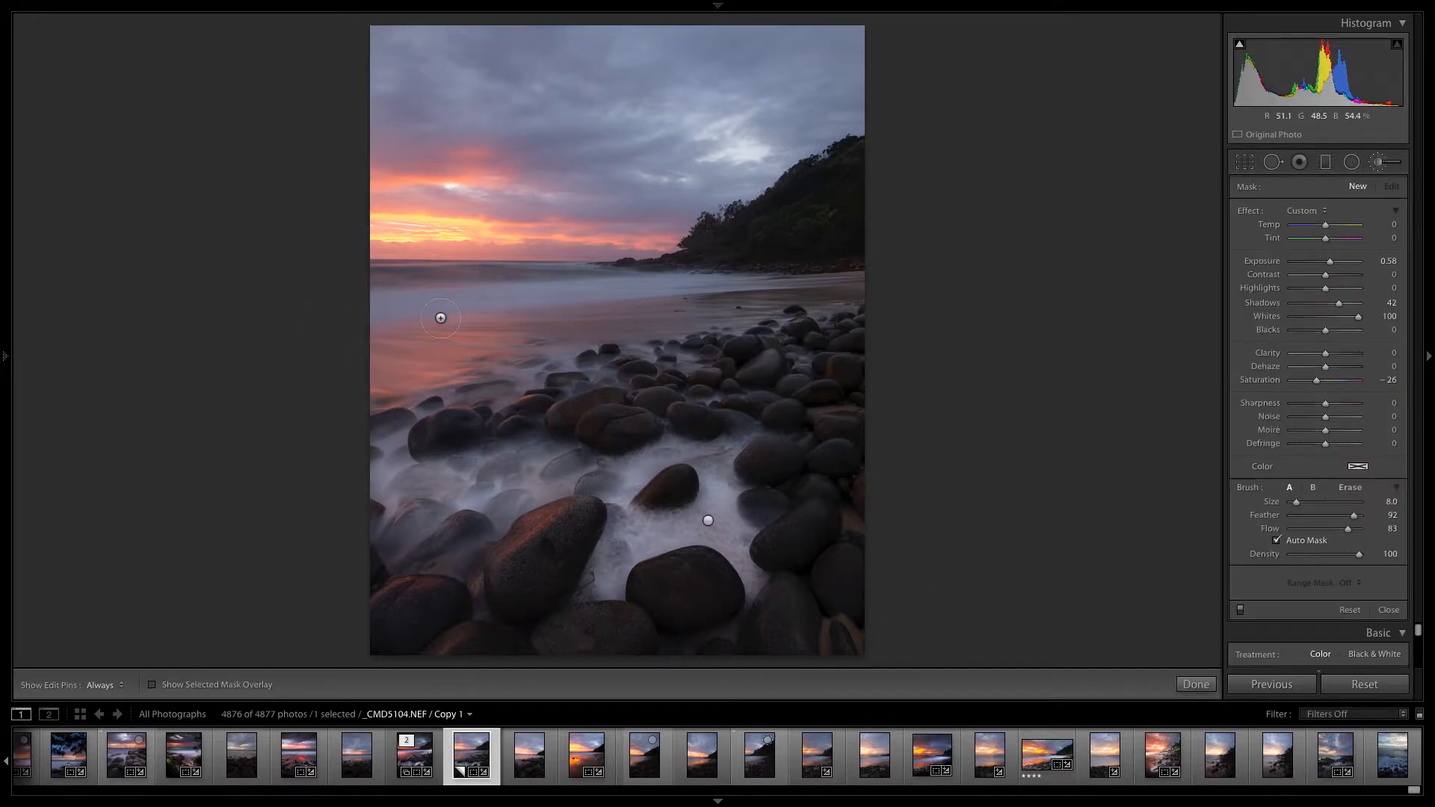
pyautogui.press('h')
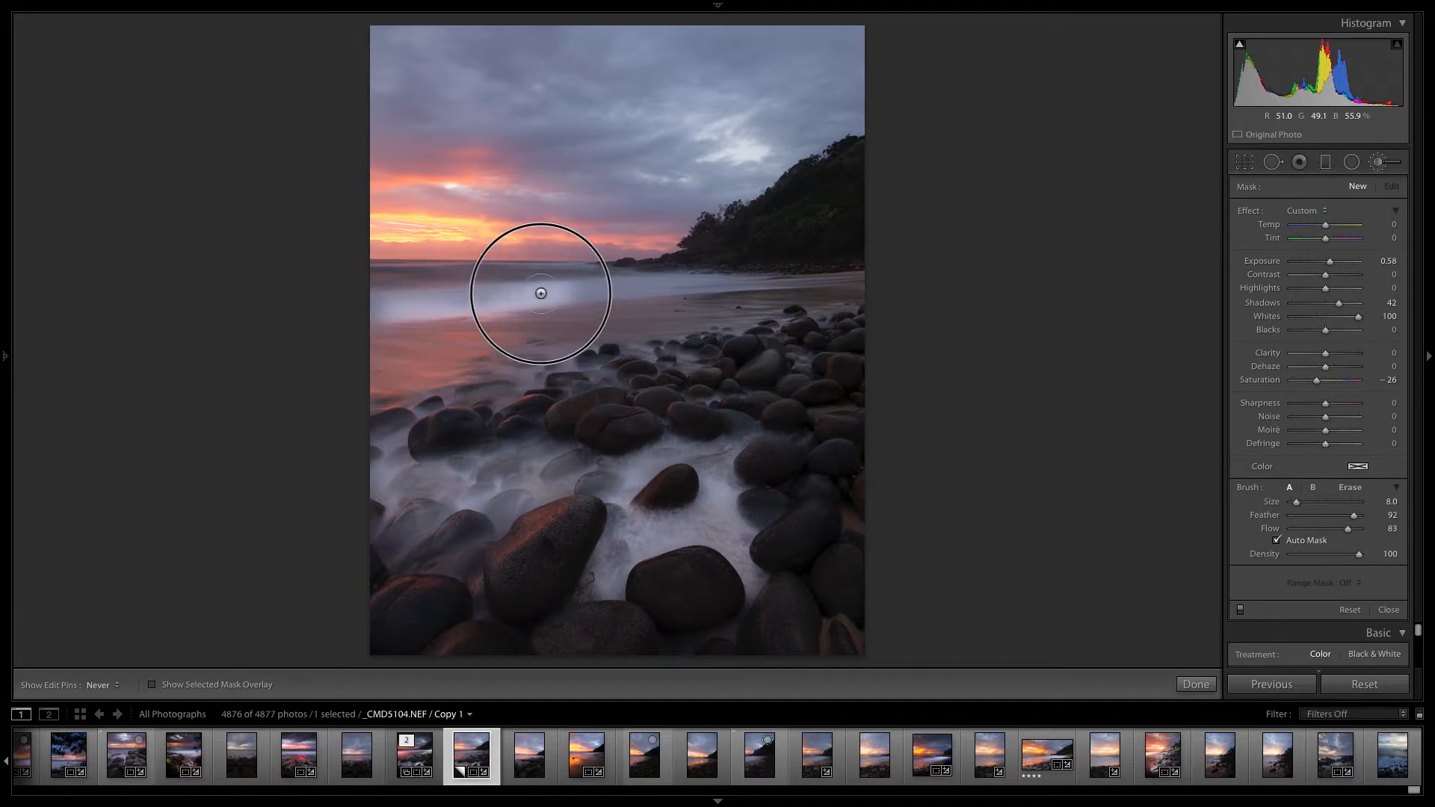
pyautogui.moveTo(401, 304)
pyautogui.mouseDown()
pyautogui.moveTo(745, 282)
pyautogui.moveTo(434, 307)
pyautogui.mouseUp()
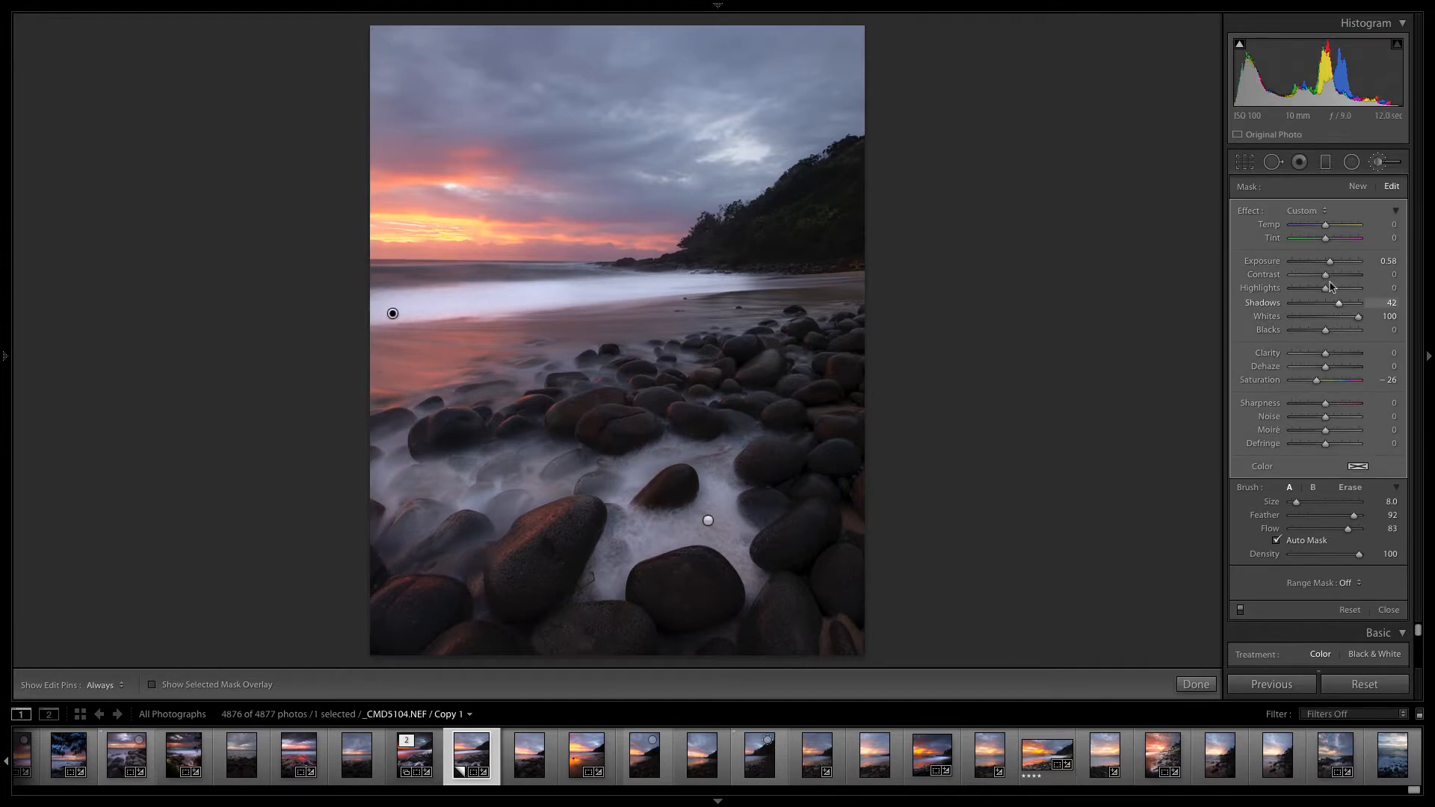
pyautogui.moveTo(1330, 265); pyautogui.dragTo(1327, 265)
pyautogui.moveTo(1357, 318); pyautogui.dragTo(1344, 330)
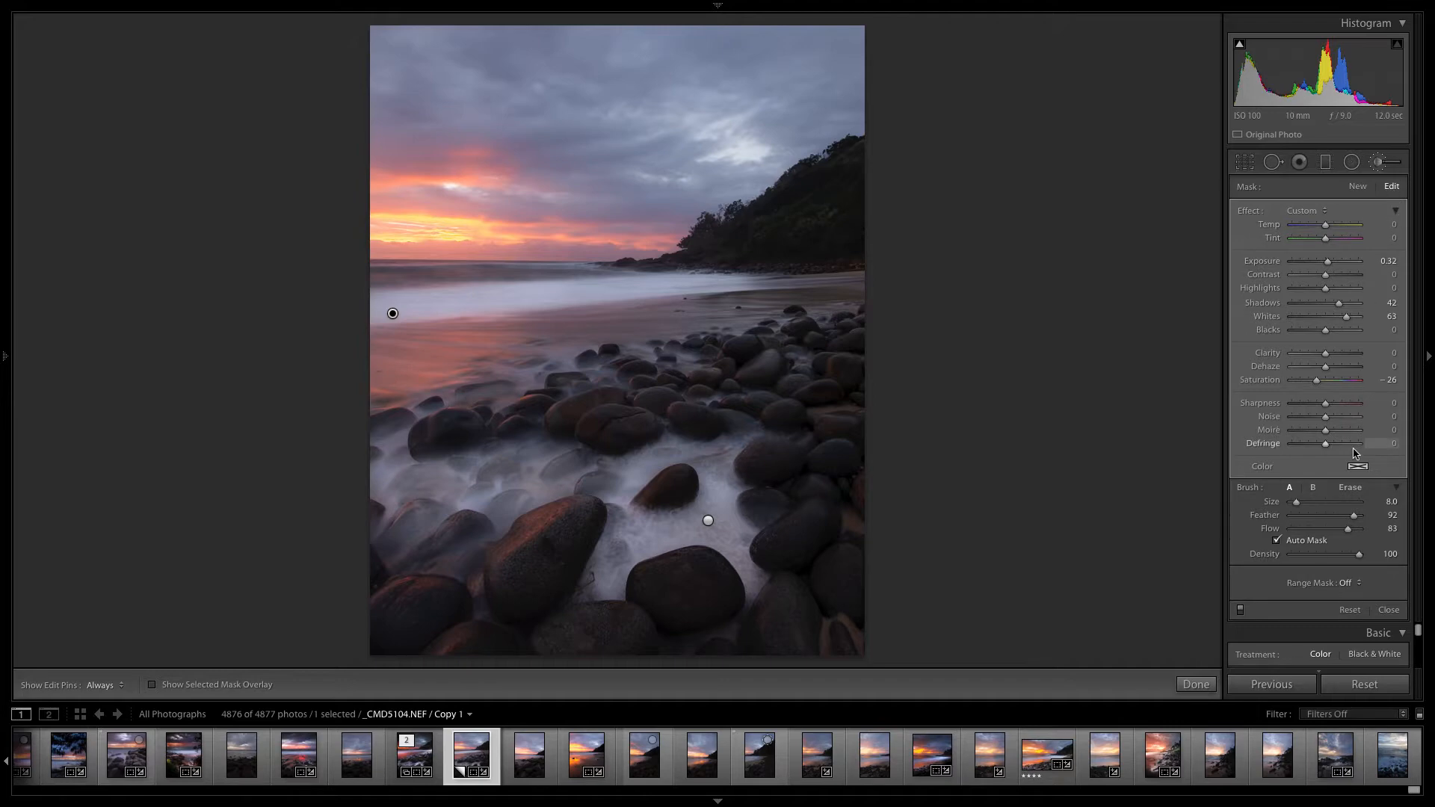
pyautogui.click(1195, 684)
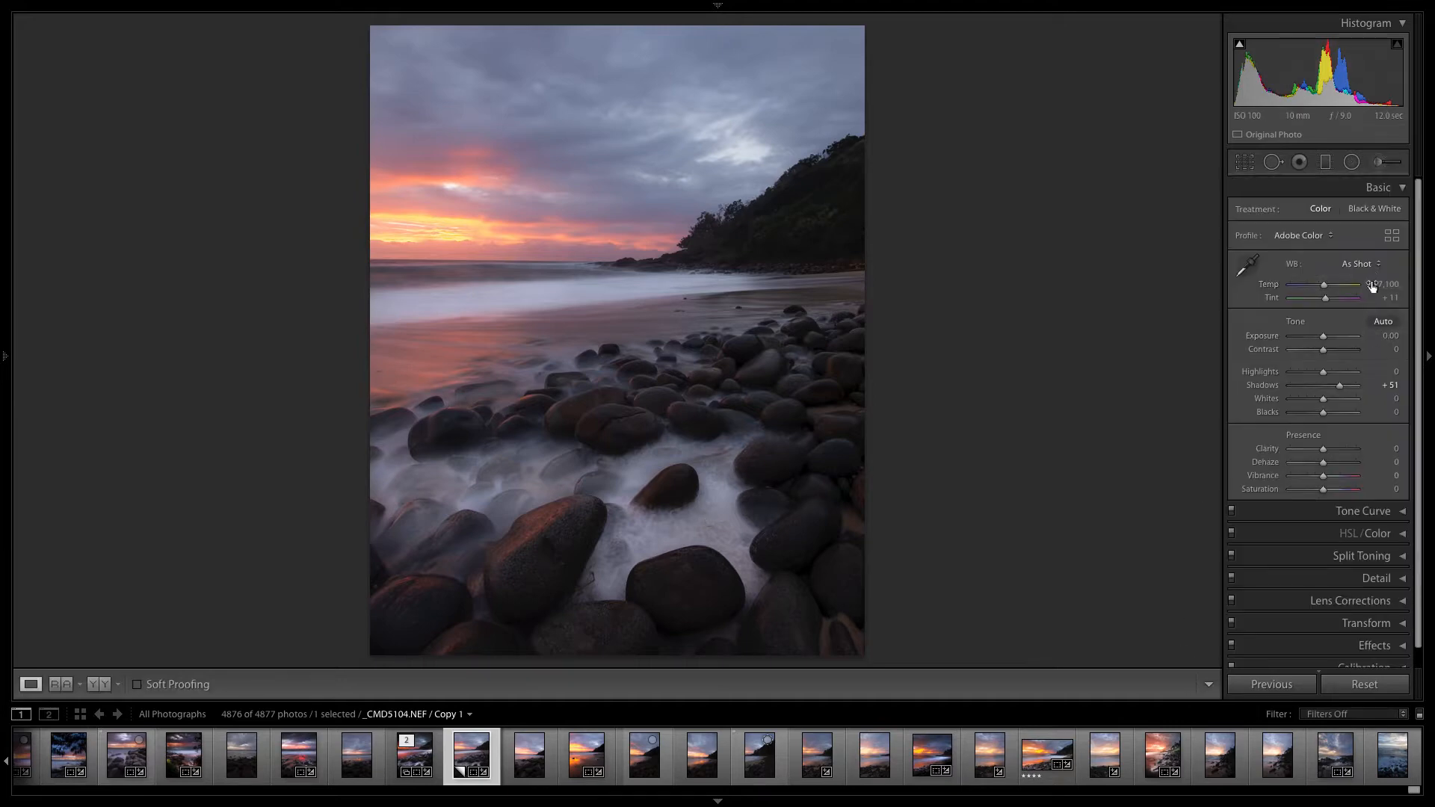
# - Set the Blue saturation to +39 in the HSL/Color adjustments
pyautogui.click(1377, 187)
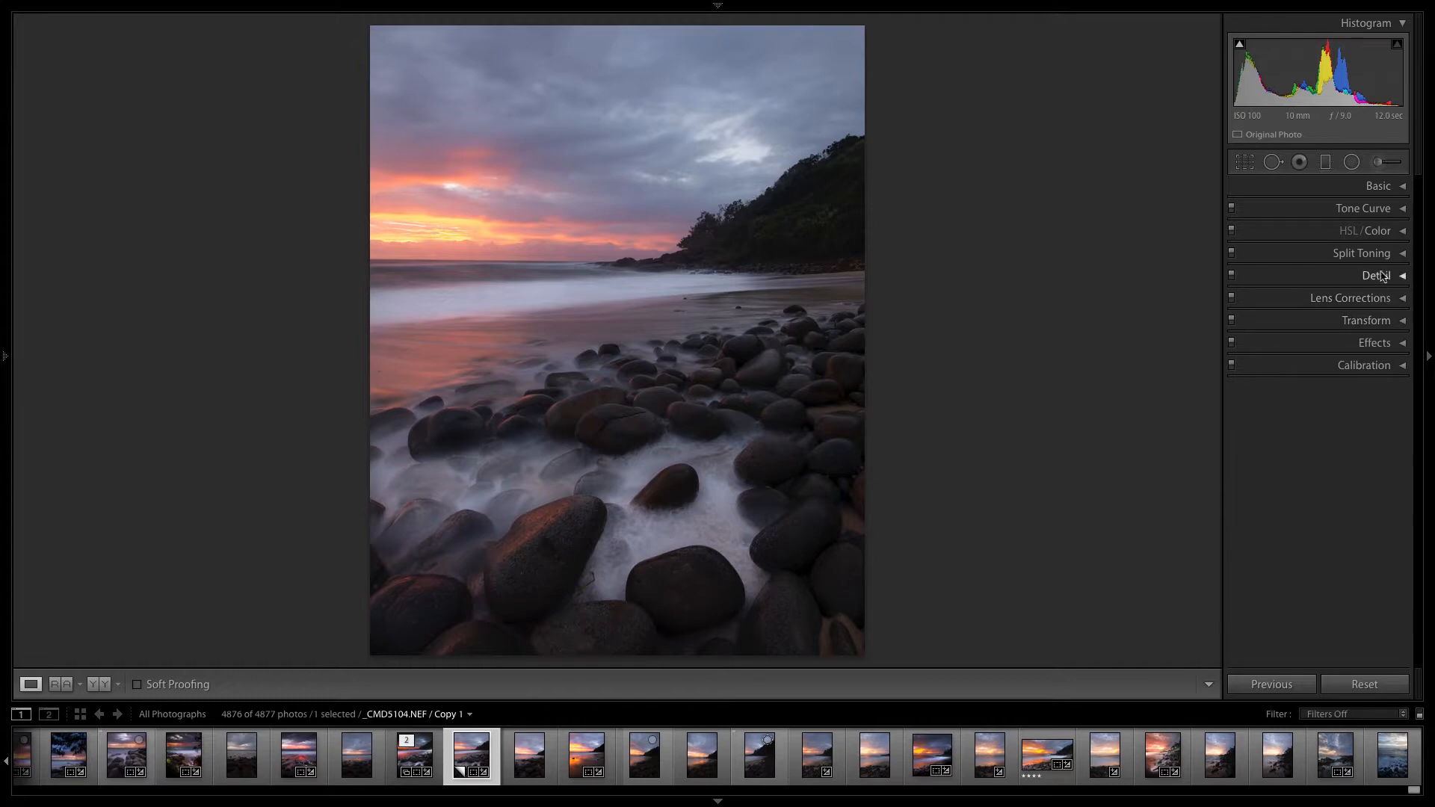
pyautogui.click(1384, 231)
pyautogui.scroll(-3, 1335, 449)
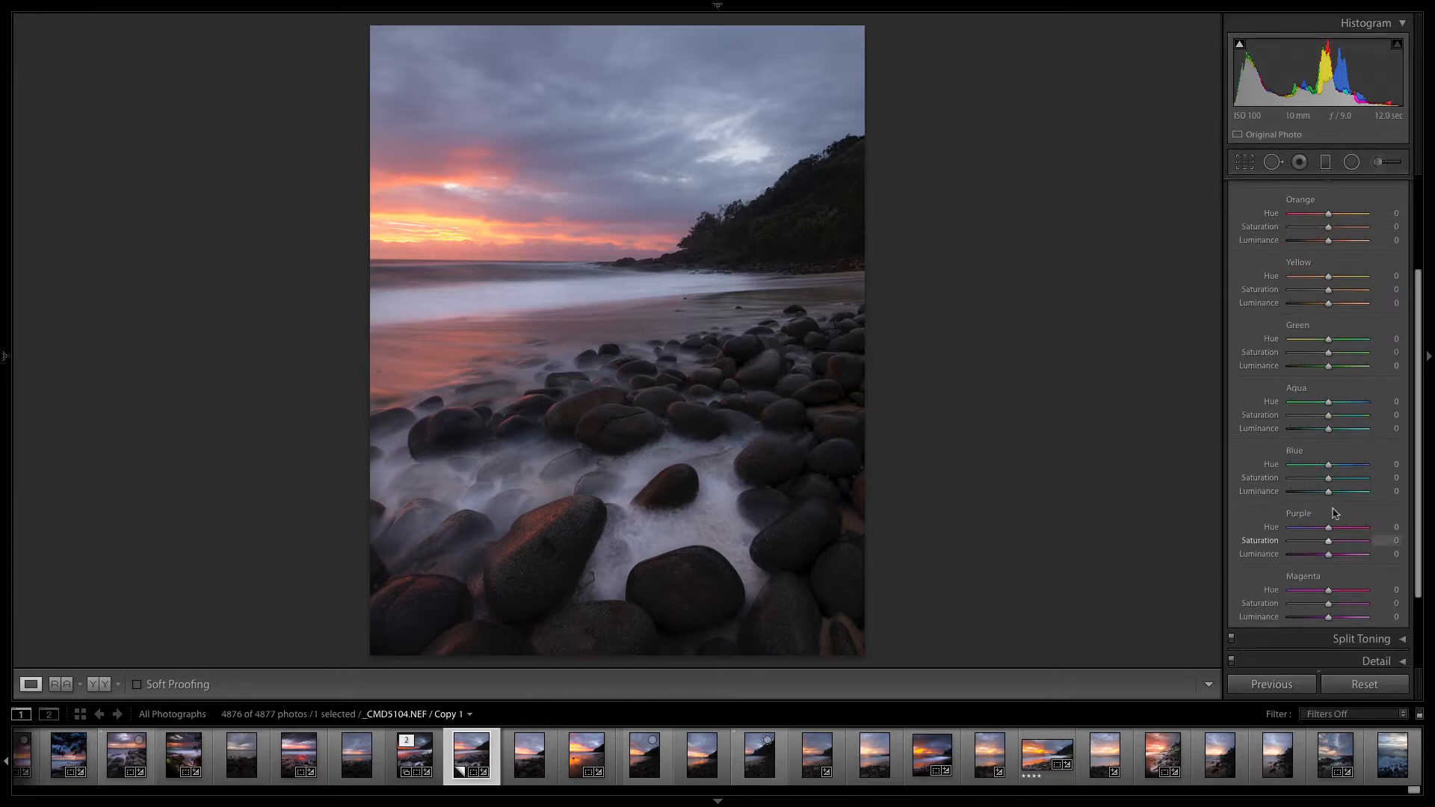
pyautogui.moveTo(1328, 479); pyautogui.dragTo(1359, 485)
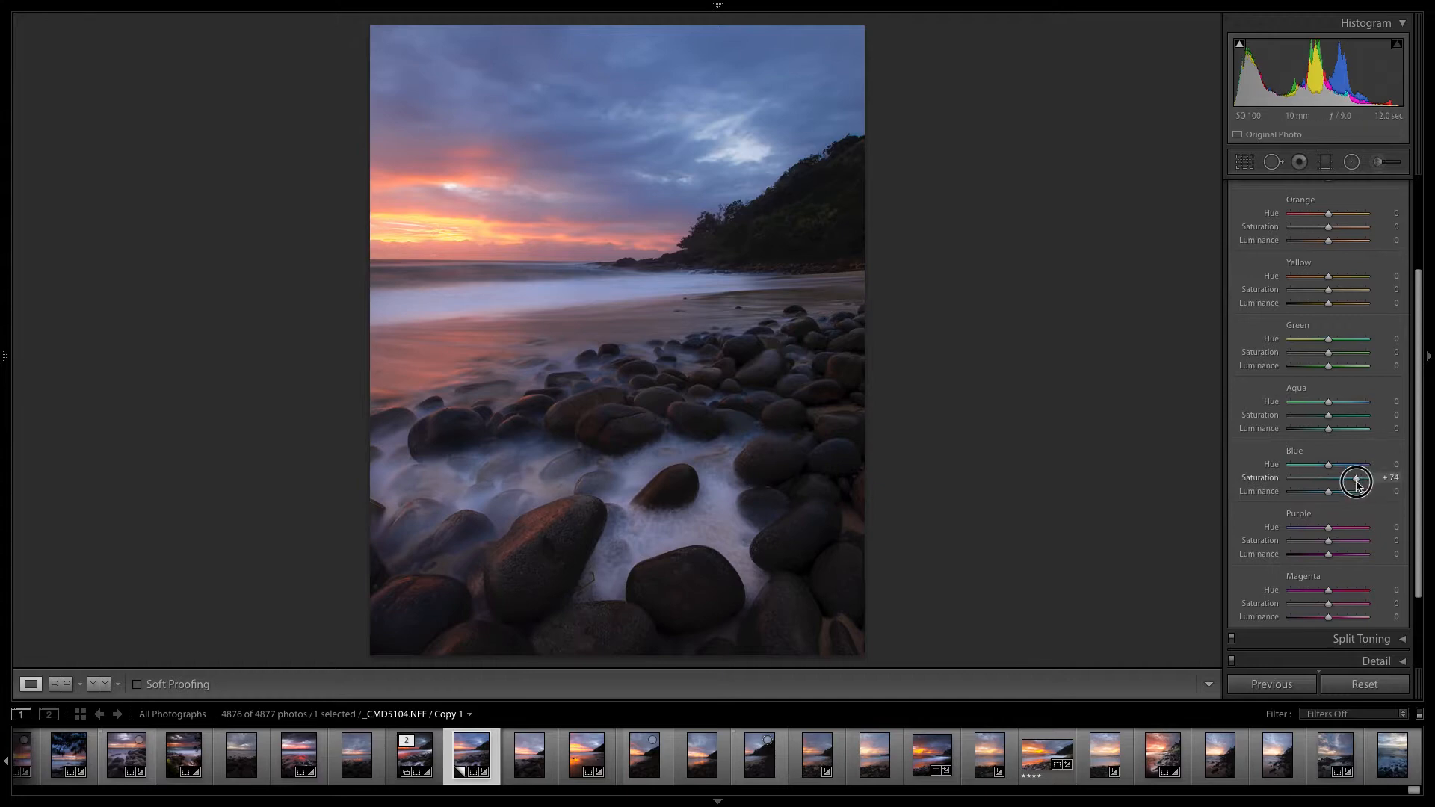
pyautogui.moveTo(1359, 477); pyautogui.dragTo(1345, 479)
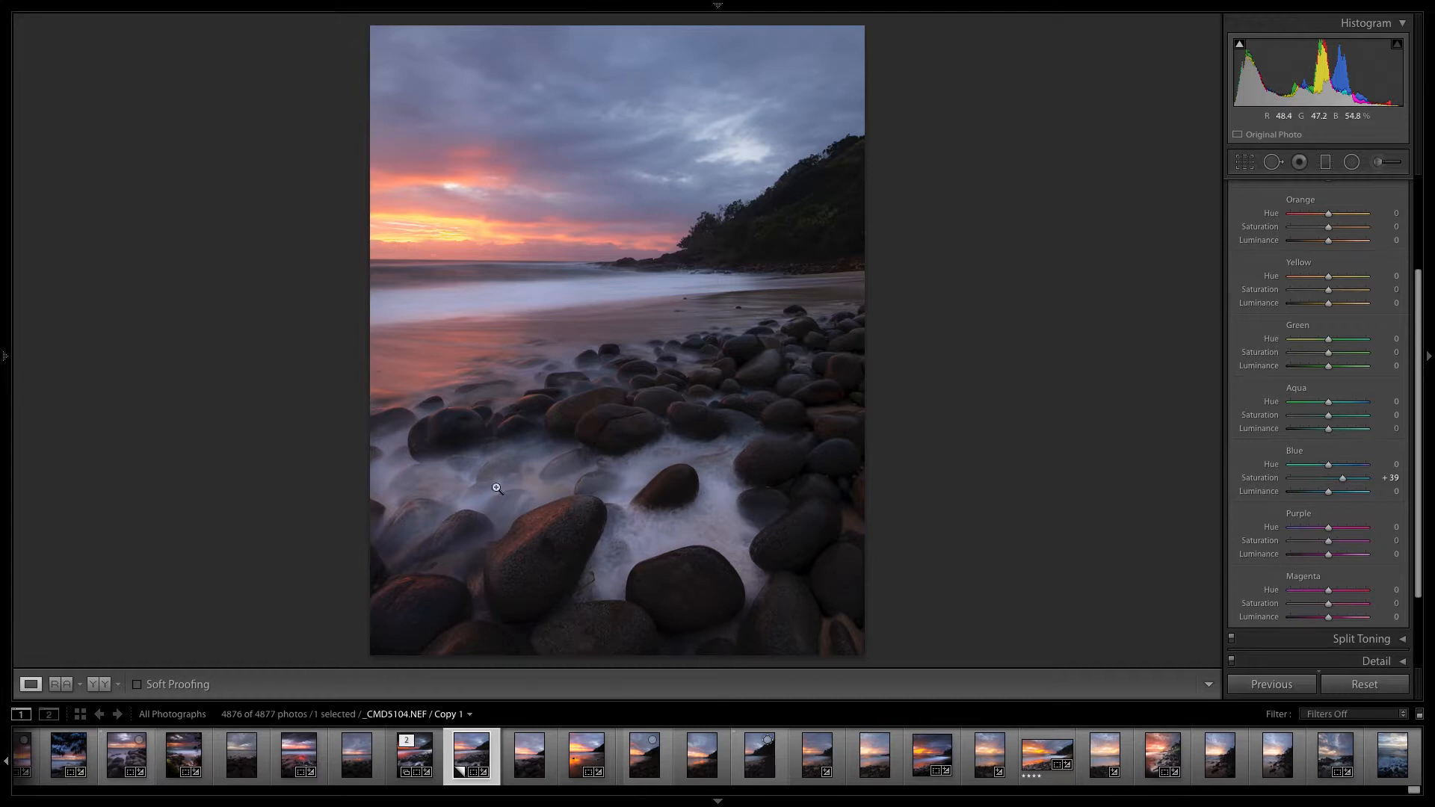
pyautogui.moveTo(1417, 381); pyautogui.dragTo(1410, 235)
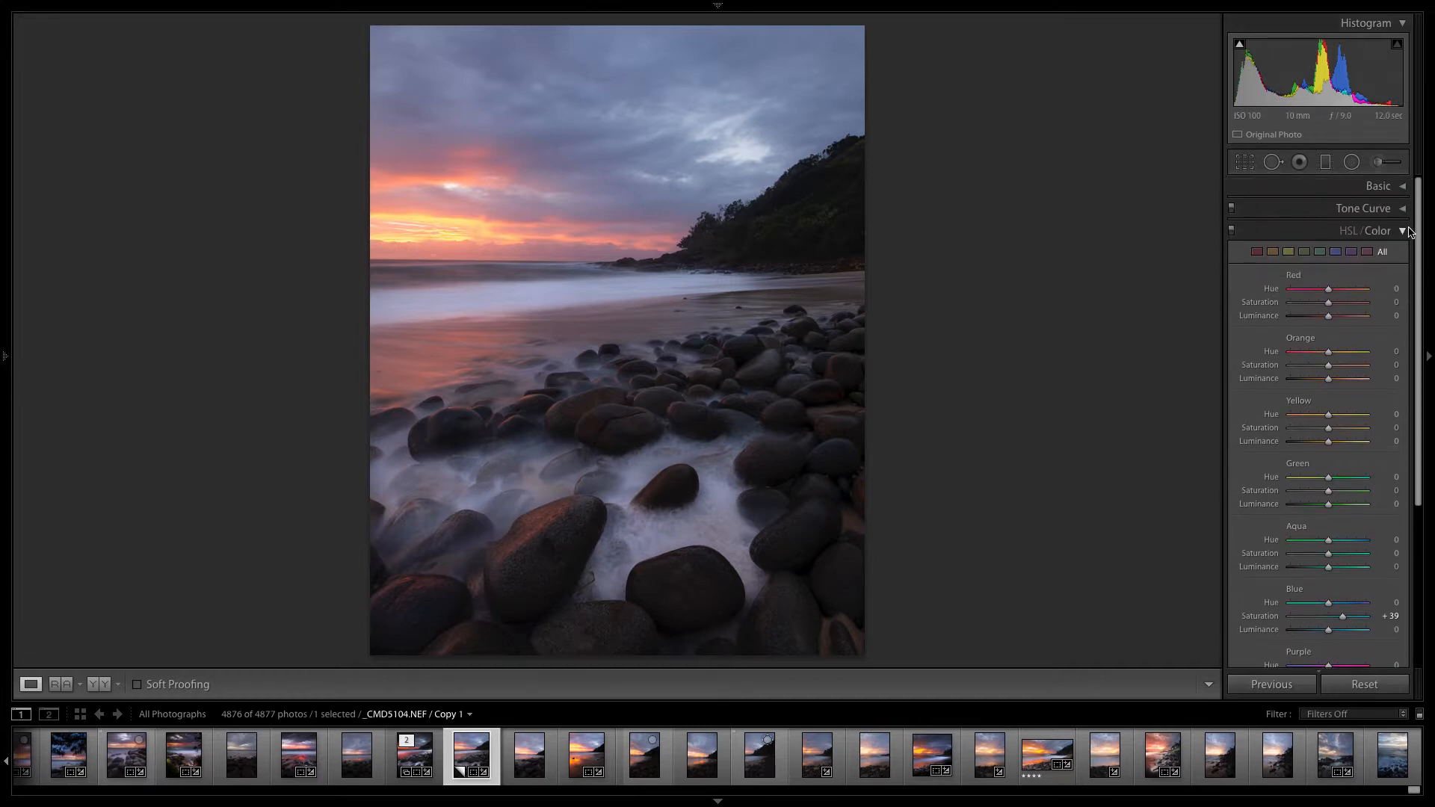
pyautogui.click(1409, 232)
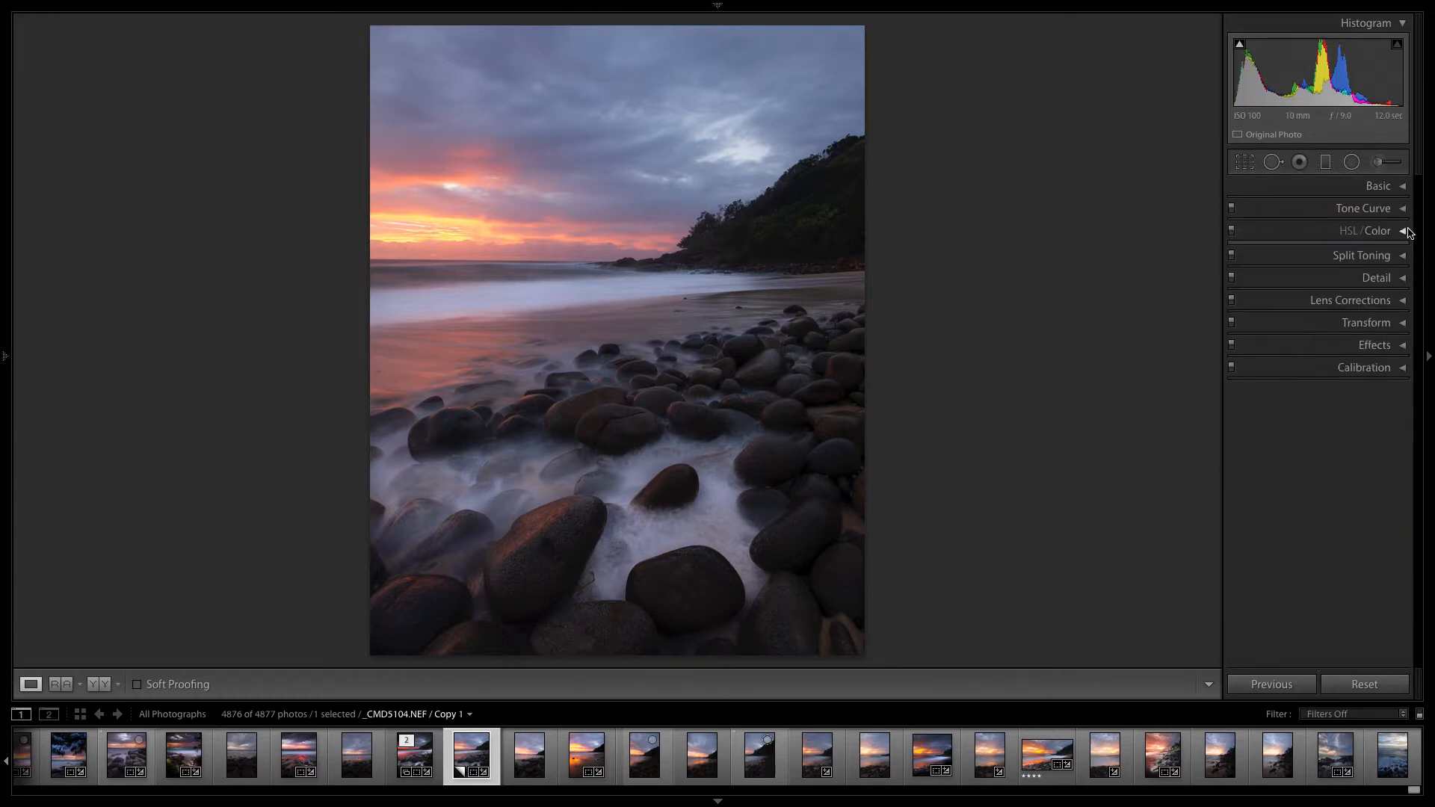
# - Set the Blue Primary saturation to -22 in the Calibration adjustments
pyautogui.click(1387, 188)
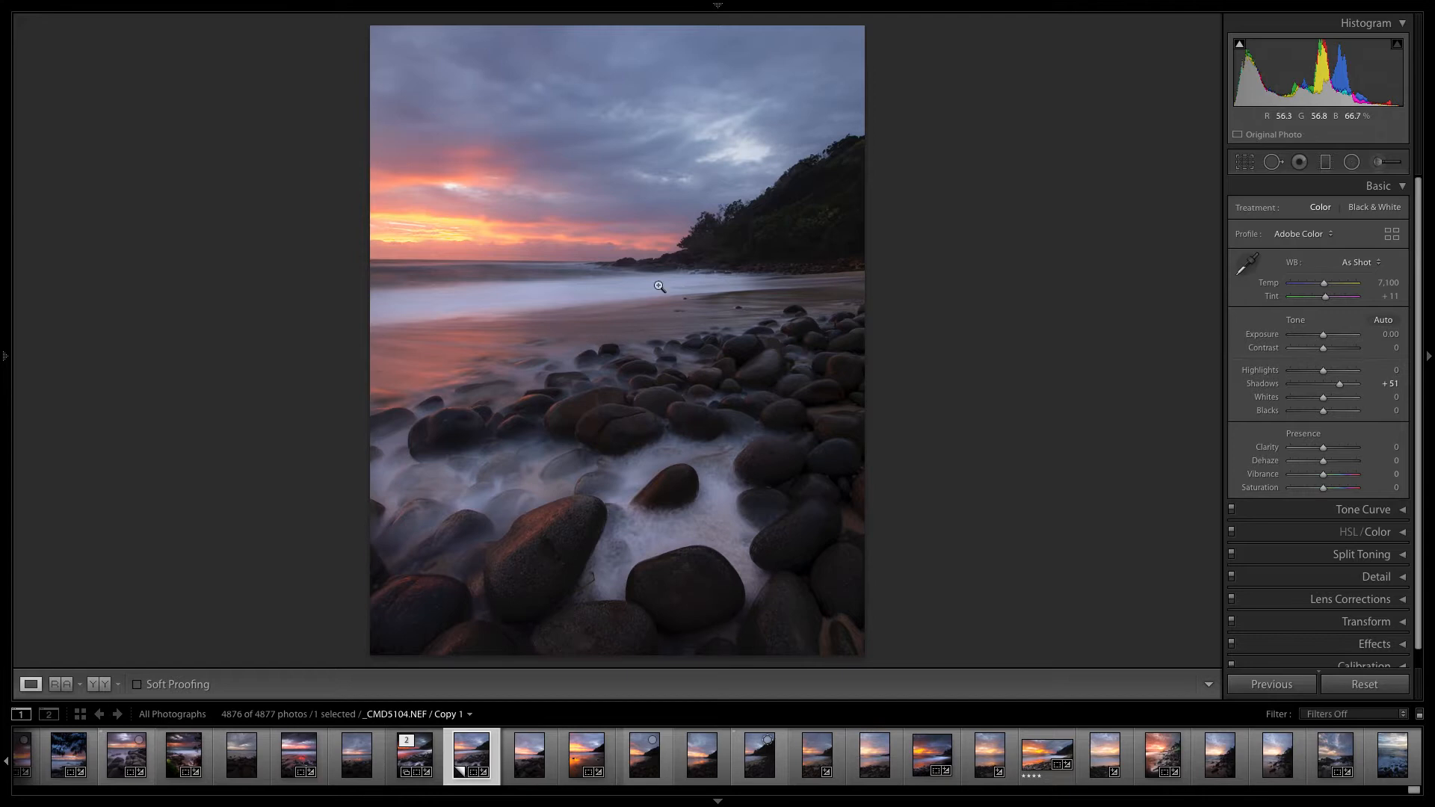
pyautogui.click(1401, 189)
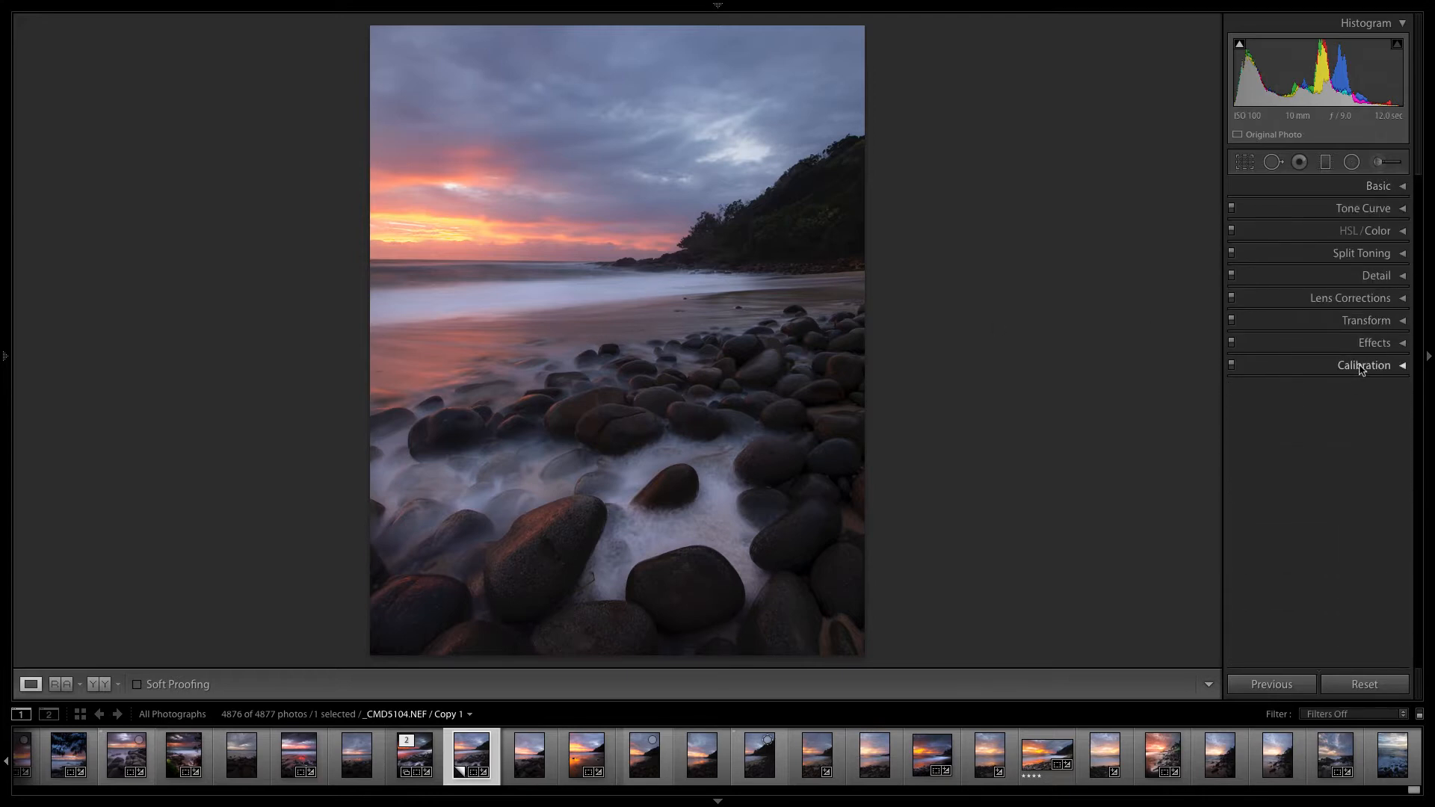
pyautogui.click(1353, 365)
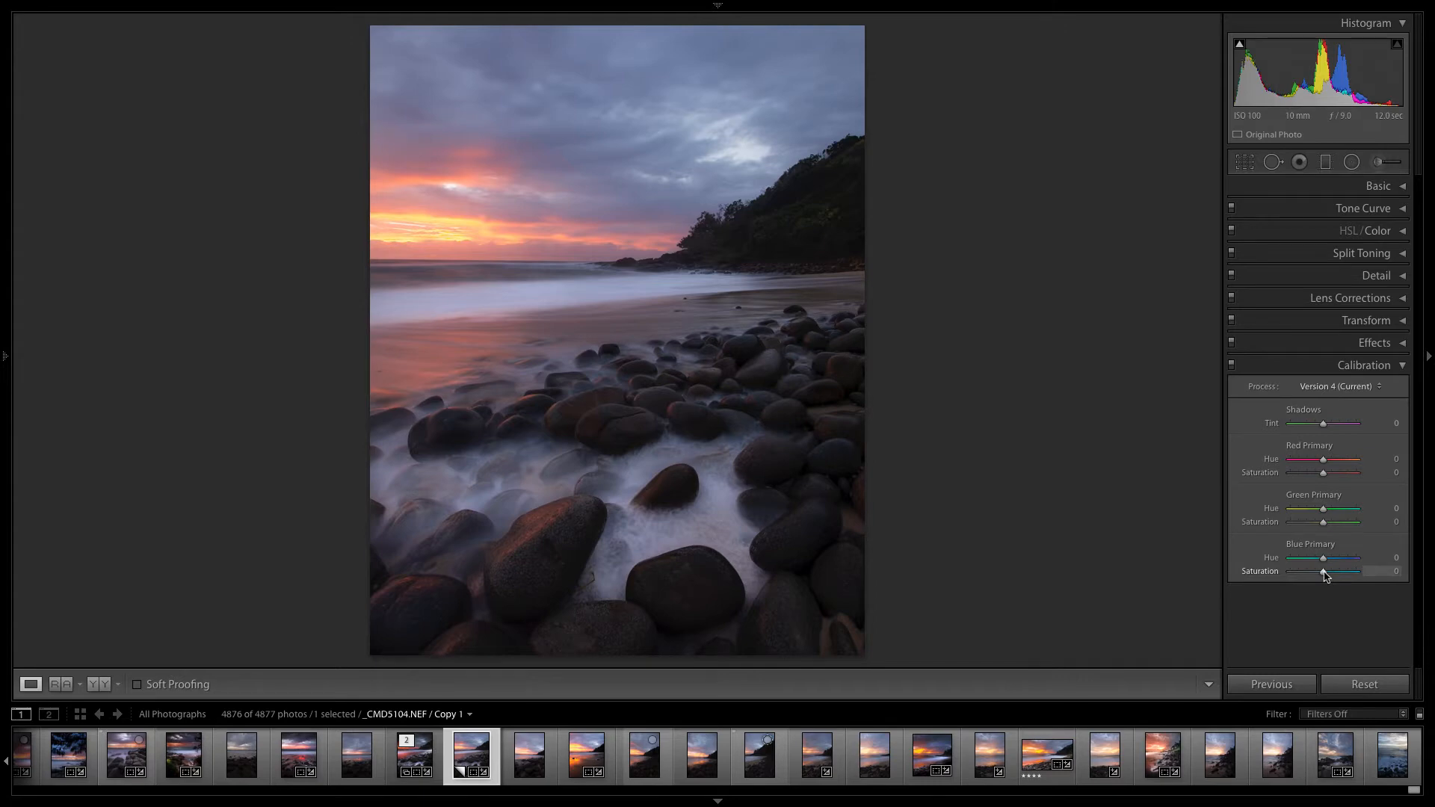
pyautogui.moveTo(1324, 574); pyautogui.dragTo(1315, 577)
pyautogui.moveTo(1315, 577); pyautogui.dragTo(1314, 576)
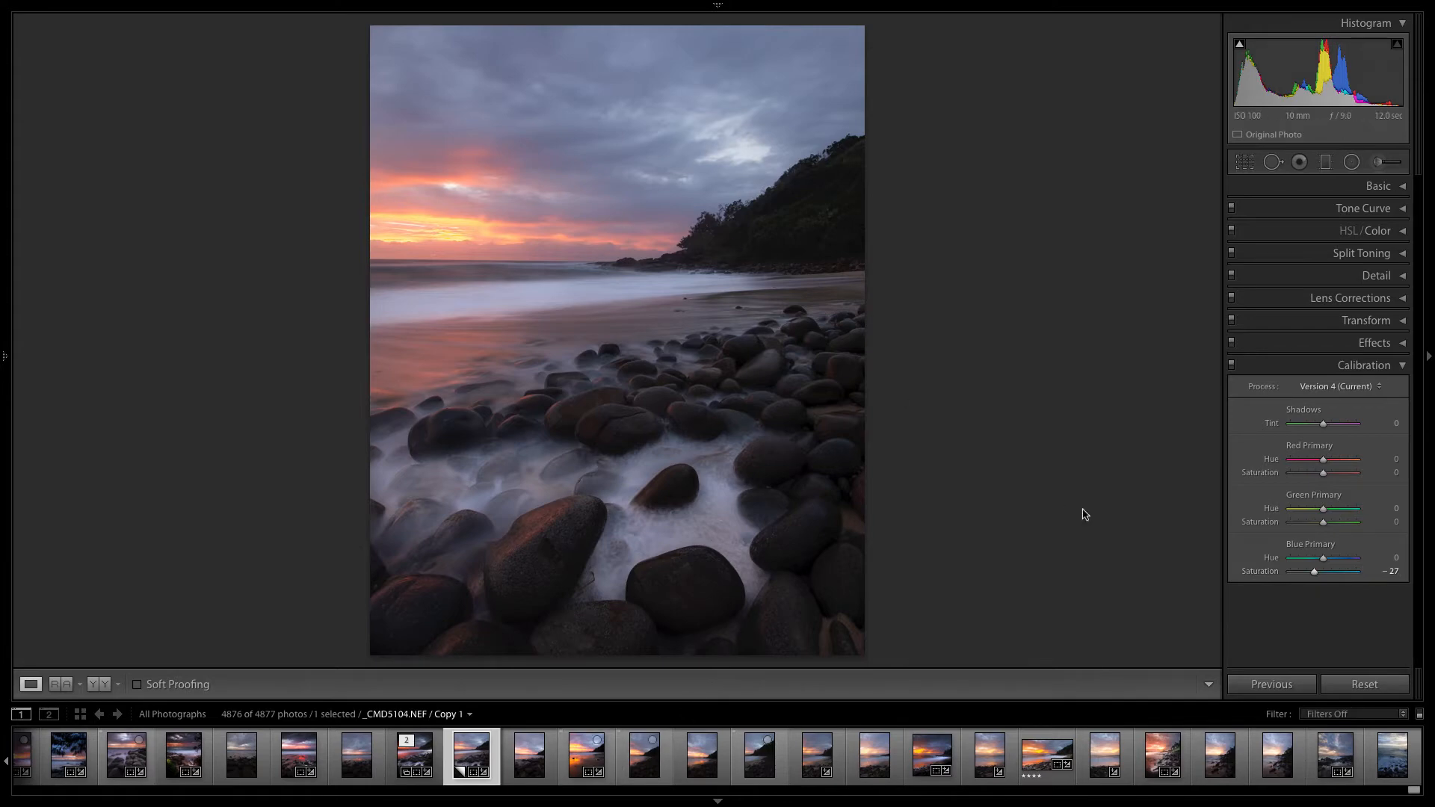
pyautogui.moveTo(1314, 573); pyautogui.dragTo(1315, 577)
# - Compare the active photo side by side with the reference photo, hiding the filmstrip for a larger view
pyautogui.click(66, 690)
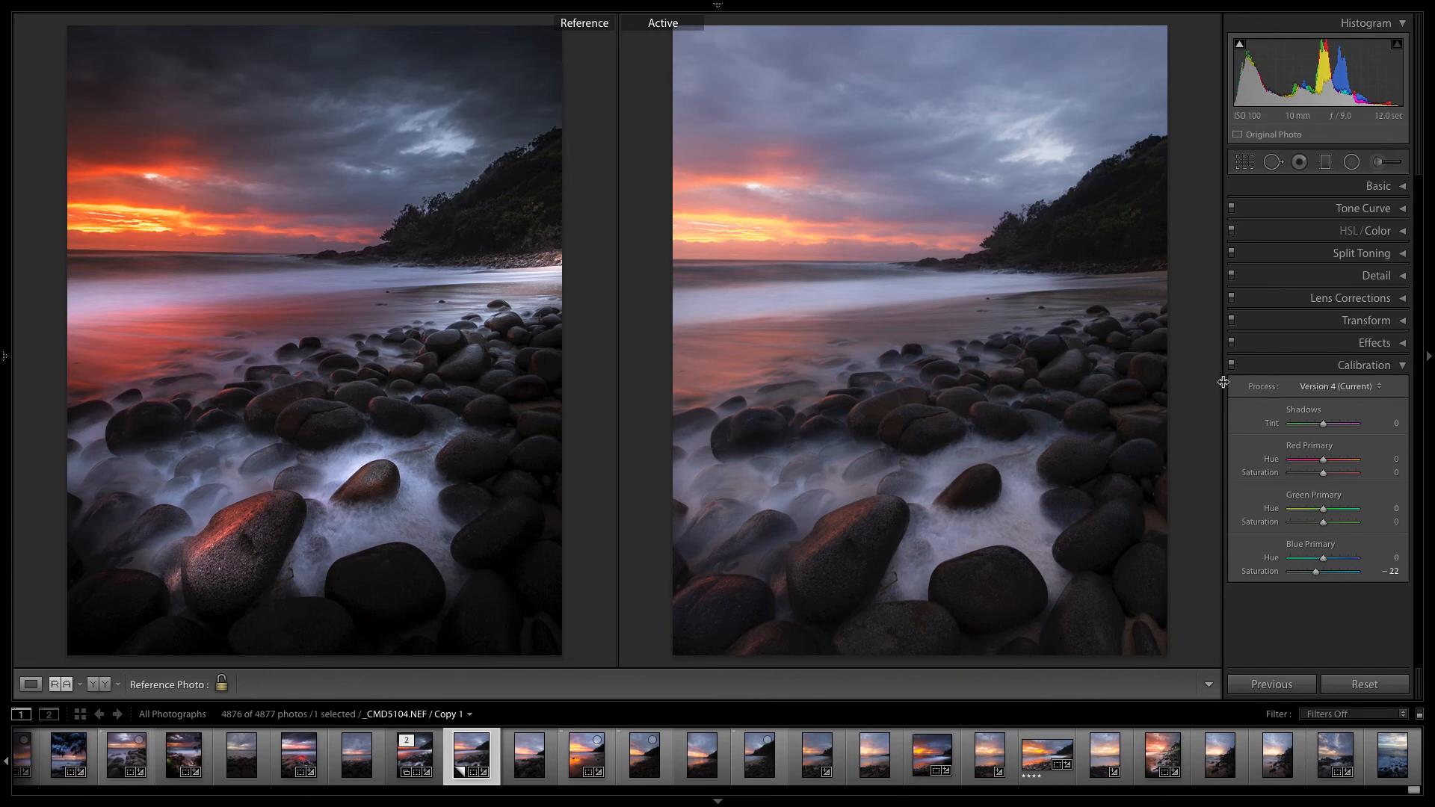
pyautogui.moveTo(1223, 382); pyautogui.dragTo(1228, 383)
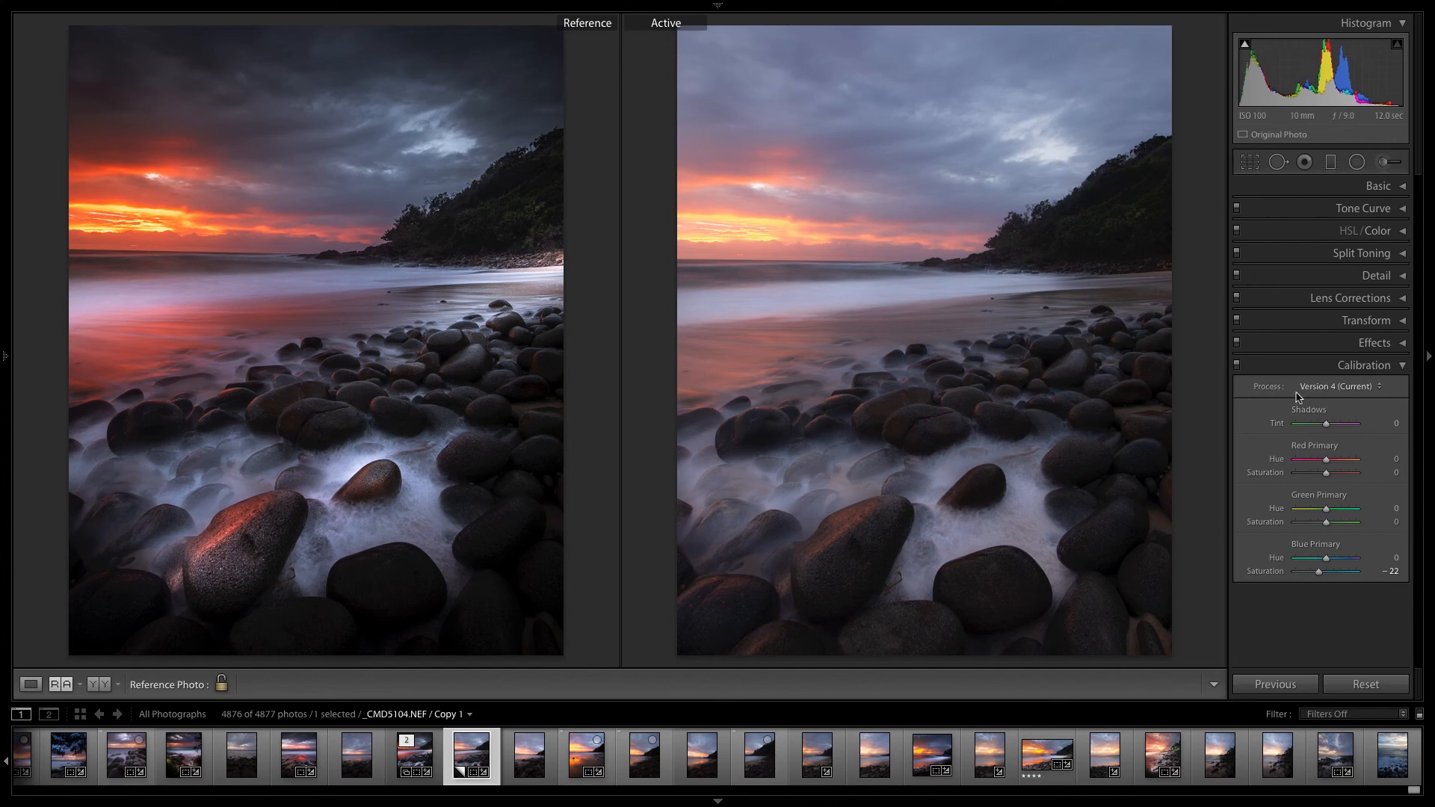
pyautogui.click(718, 801)
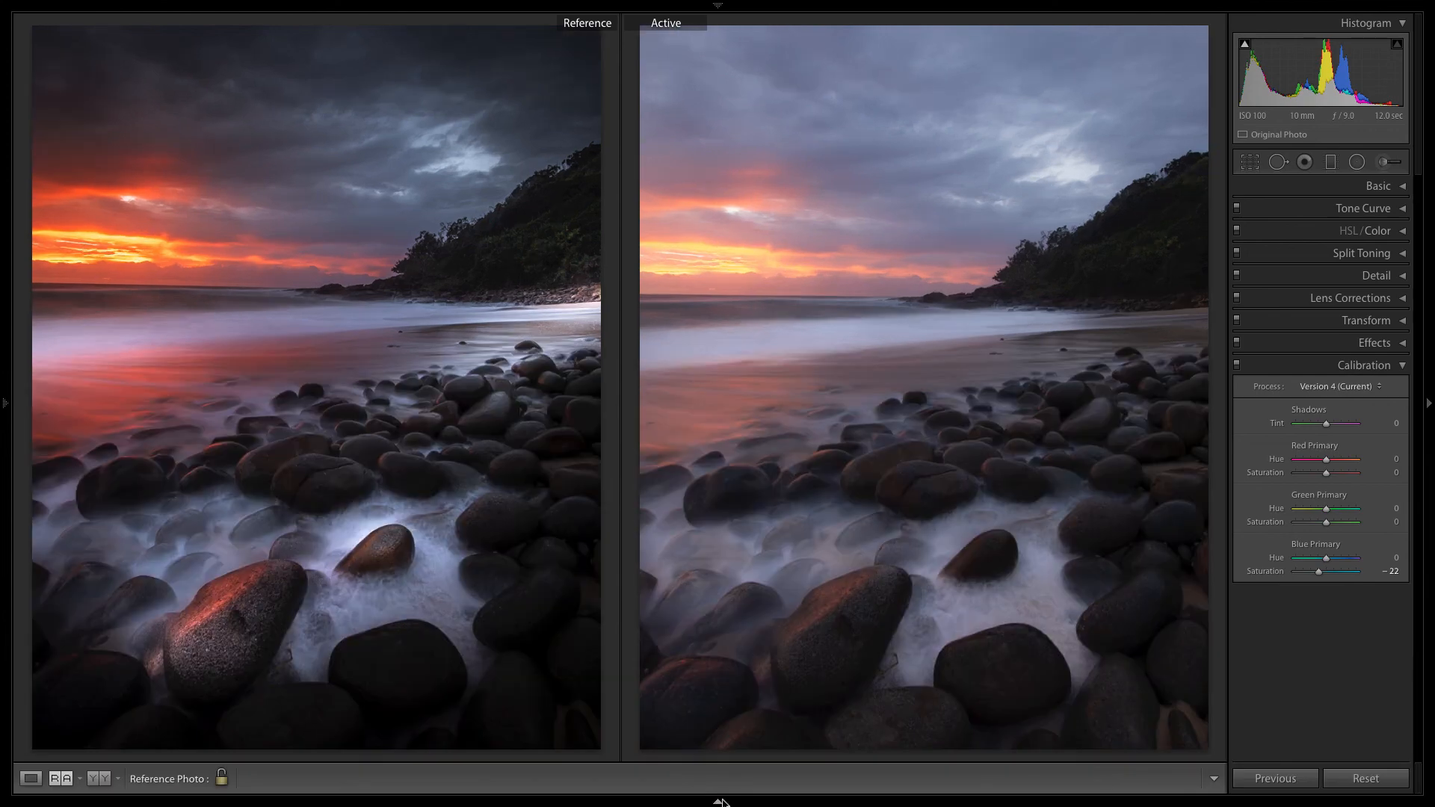